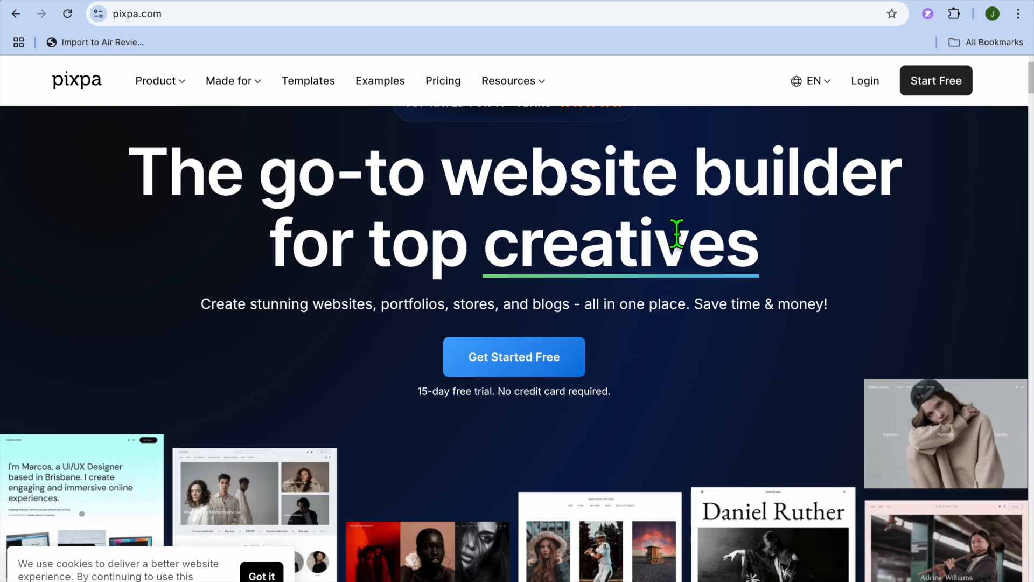
# - Browse the starter templates and their categories, and start the site with the Color template from the Popular group
pyautogui.click(645, 0)
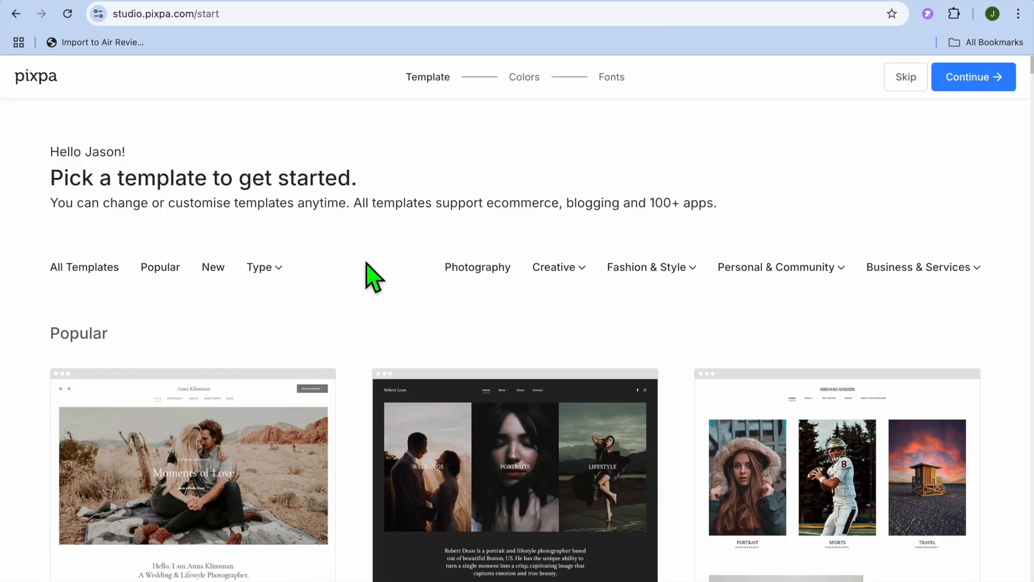
pyautogui.scroll(-2, 367, 272)
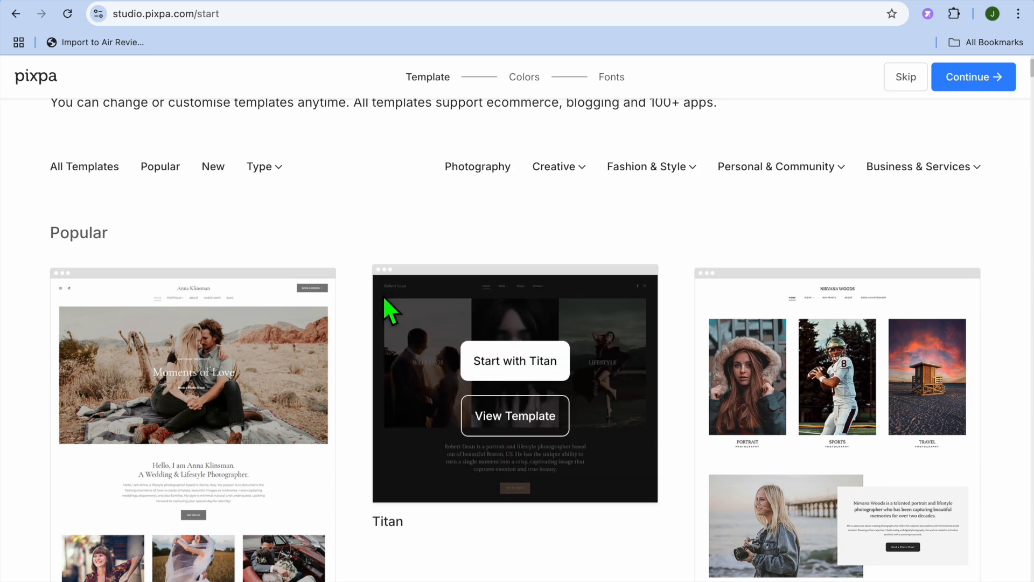
pyautogui.scroll(-2, 600, 332)
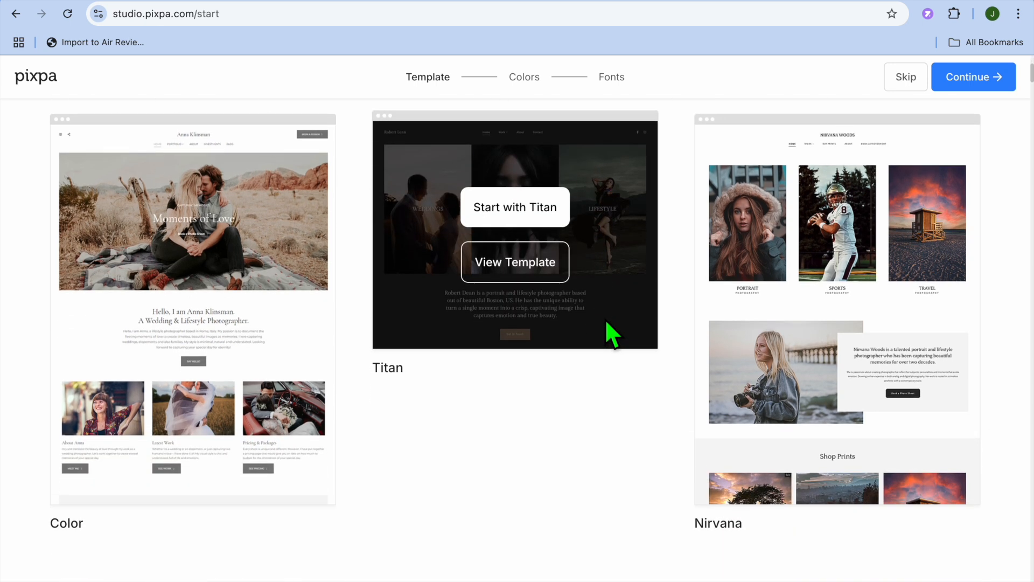
pyautogui.scroll(4, 506, 355)
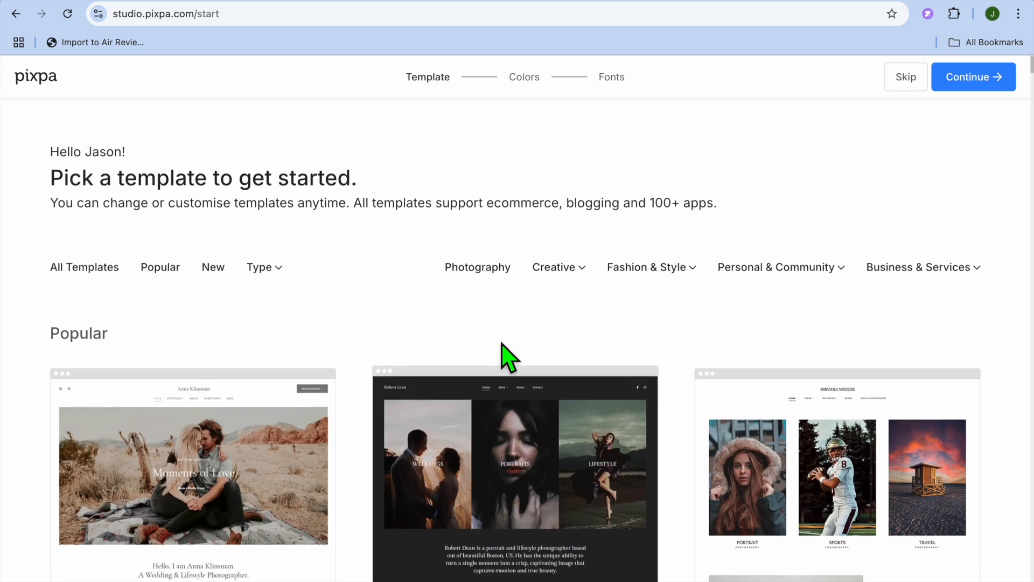
pyautogui.moveTo(580, 284)
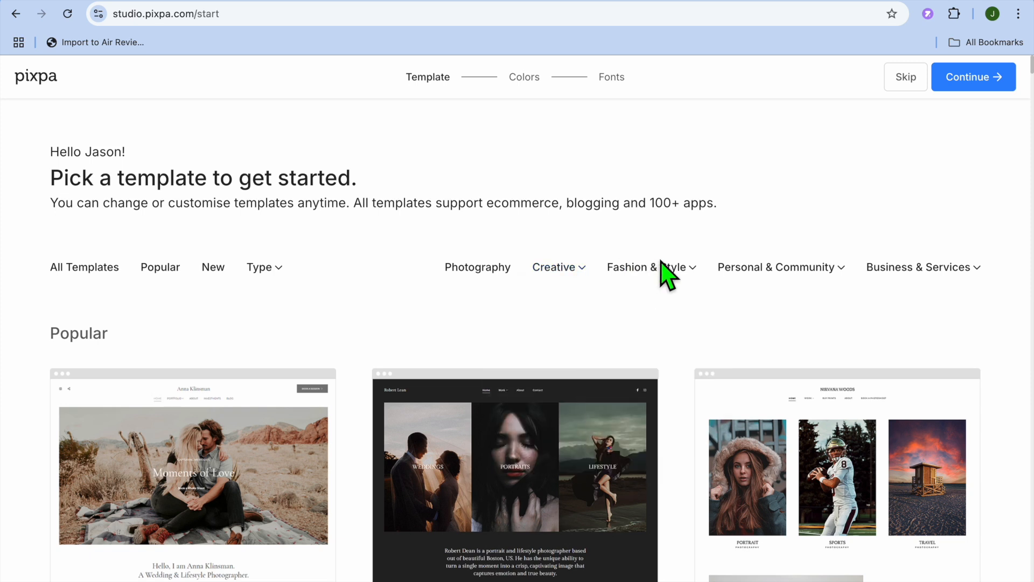
pyautogui.moveTo(747, 275)
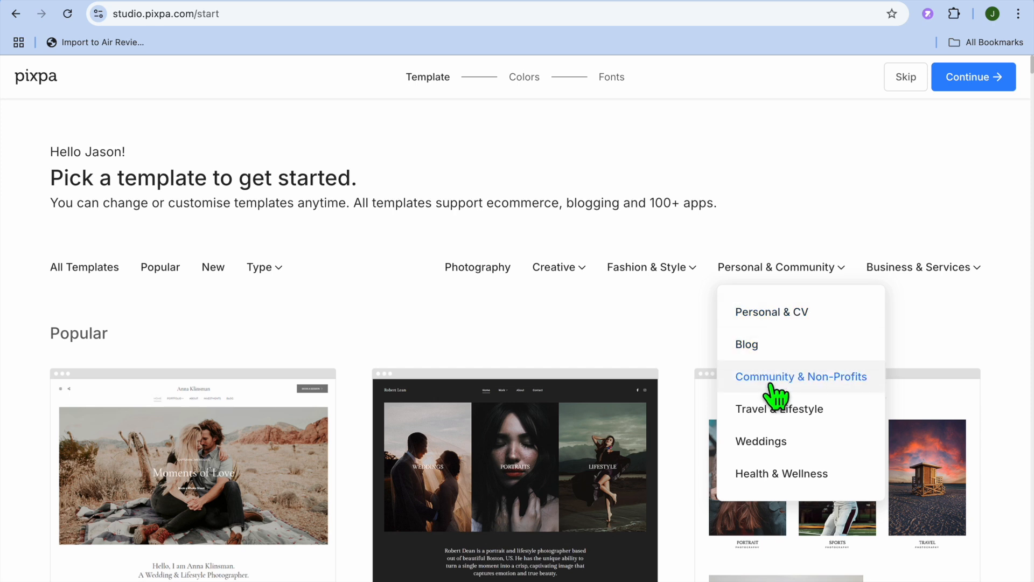
pyautogui.moveTo(554, 380)
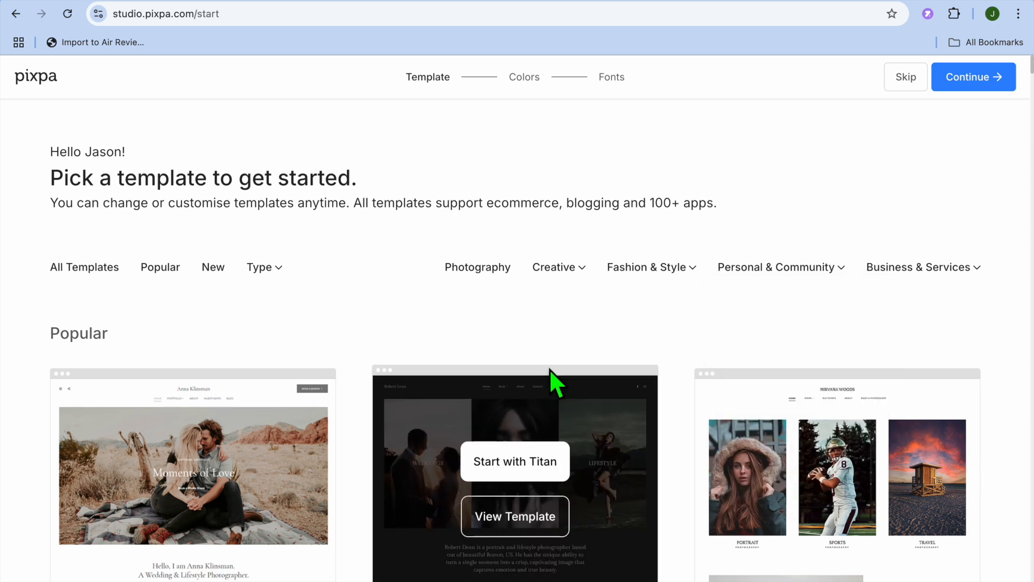
pyautogui.moveTo(238, 454)
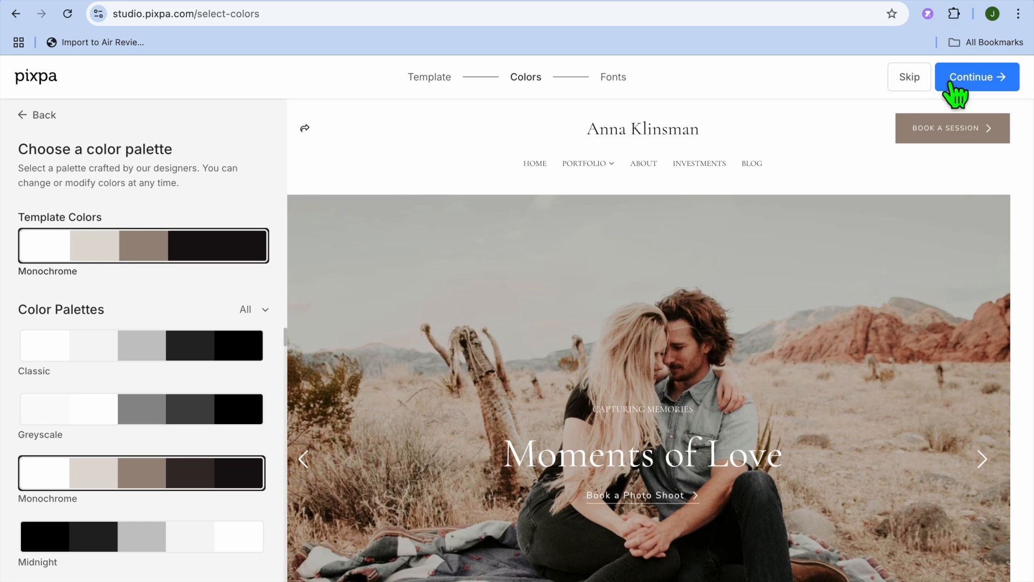
# - Keep the Monochrome palette, choose the Work Sans font set with Lora for paragraphs, and finish the site setup
pyautogui.click(997, 78)
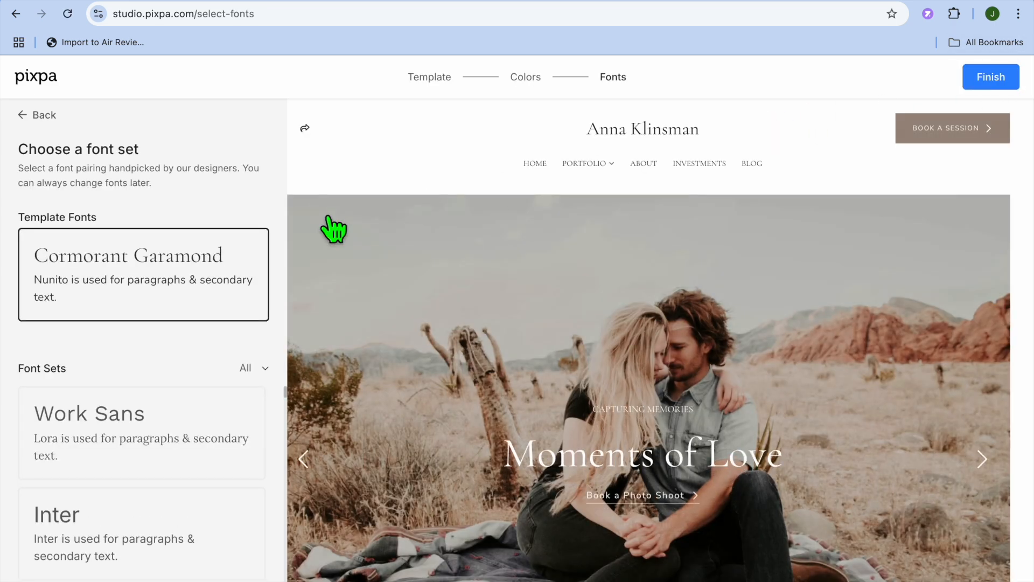
pyautogui.click(125, 429)
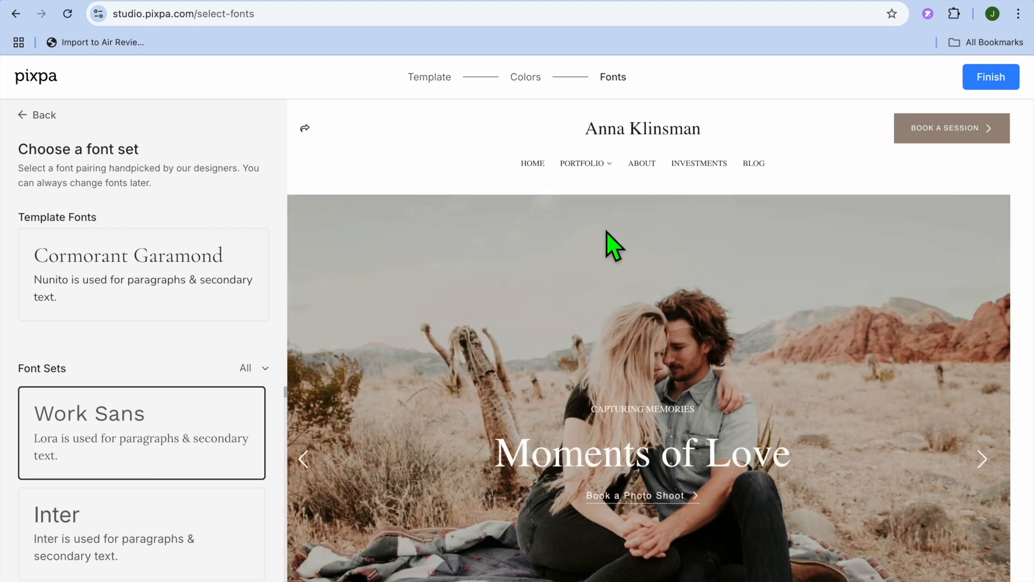
pyautogui.click(984, 81)
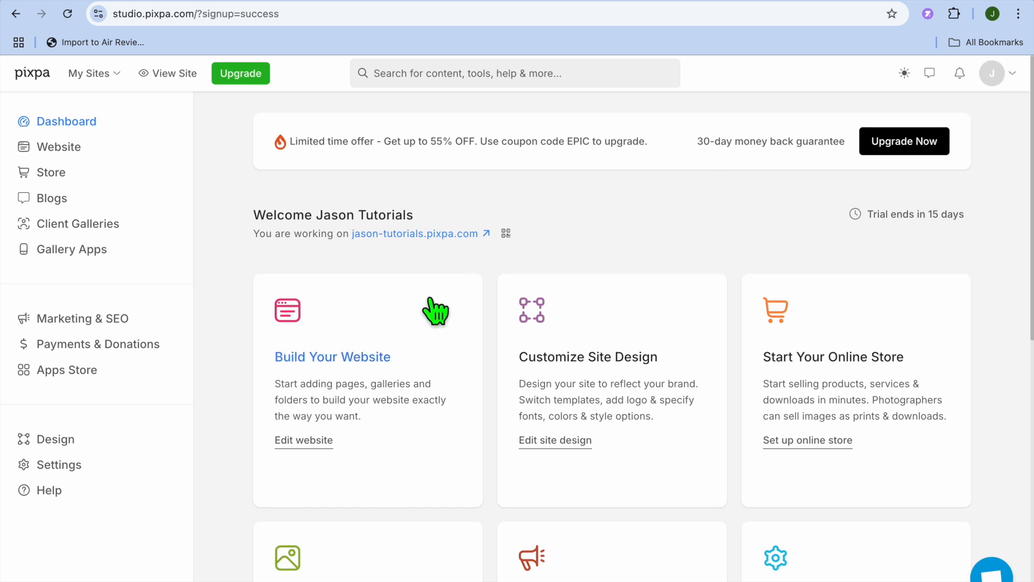
# - Go to website editing from the dashboard and open the HOME page's content for editing
pyautogui.scroll(-1, 425, 317)
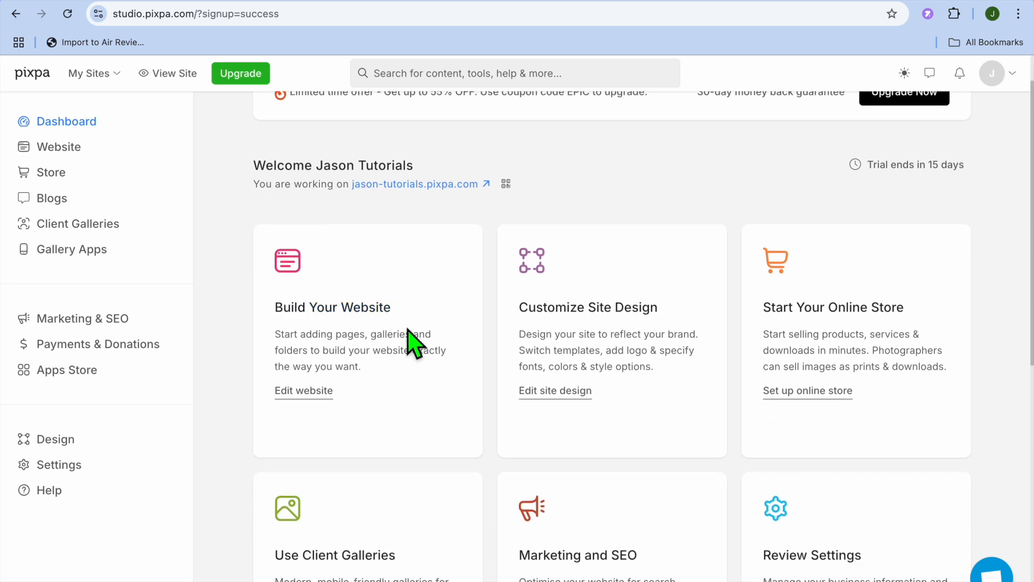
pyautogui.click(325, 390)
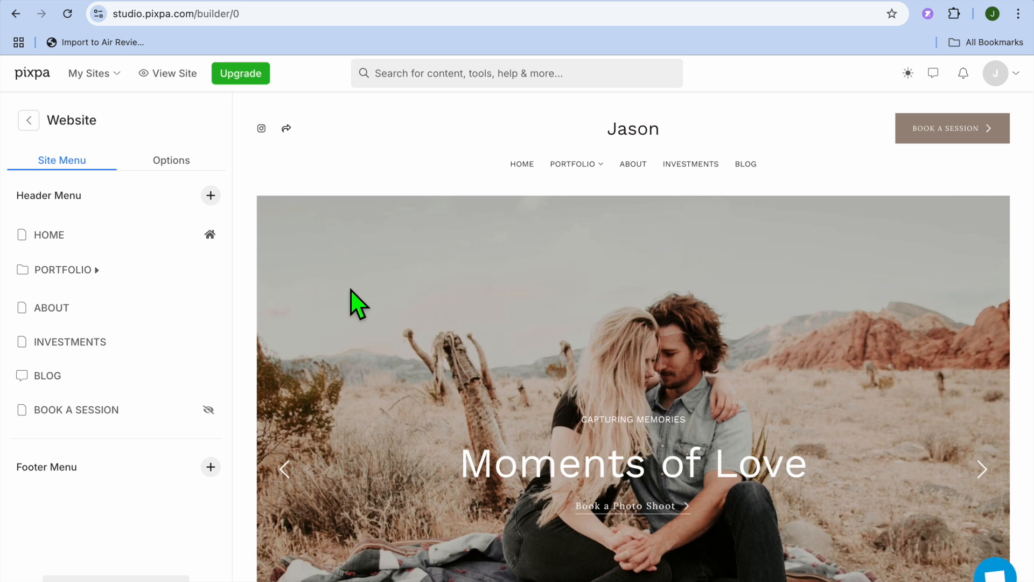
pyautogui.moveTo(205, 248)
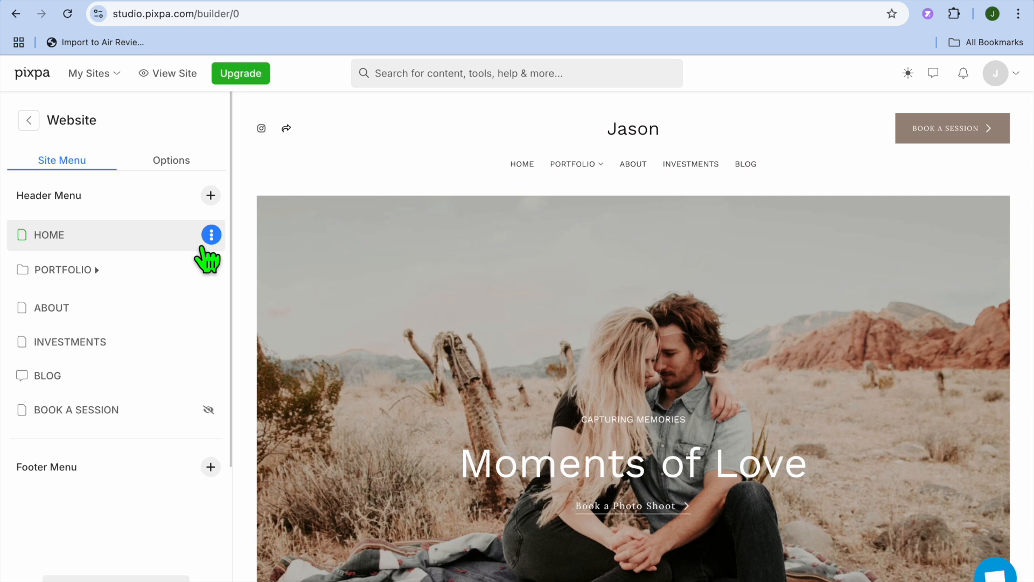
pyautogui.click(210, 235)
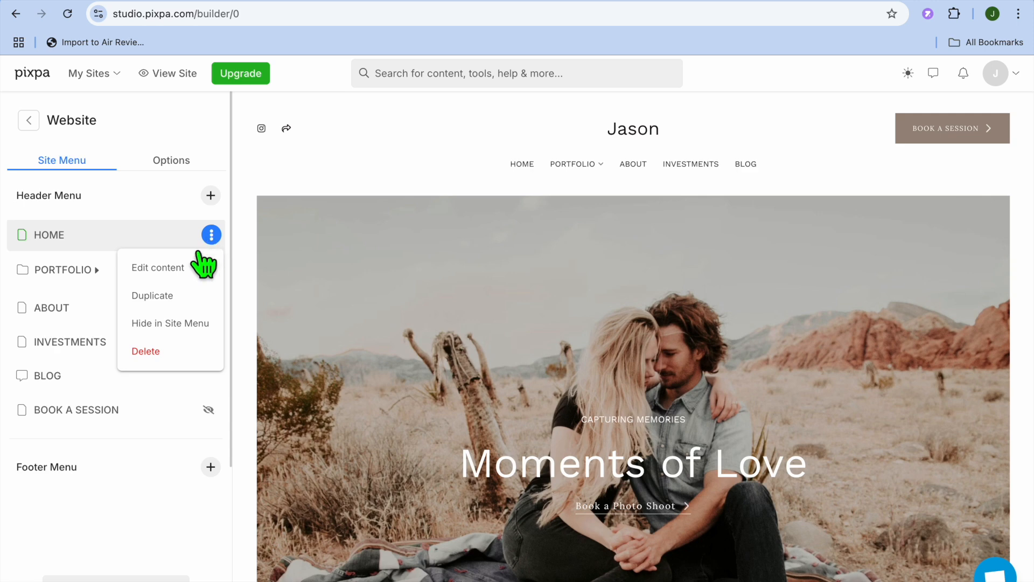
pyautogui.click(183, 268)
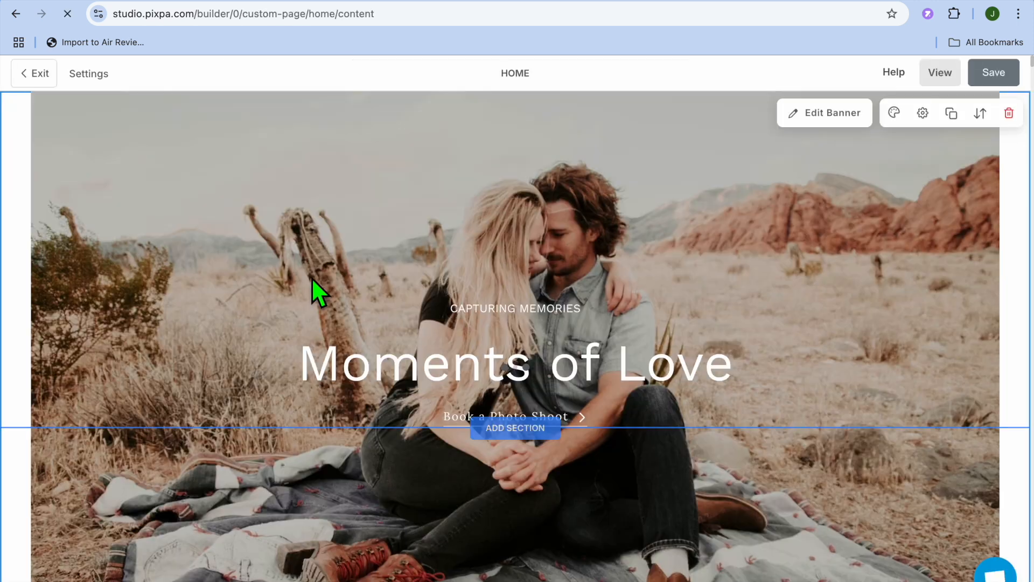
# - Replace the first banner slide's image with the Downloads PNG file ending in 22823.310.png
pyautogui.scroll(-1, 312, 277)
pyautogui.scroll(1, 312, 277)
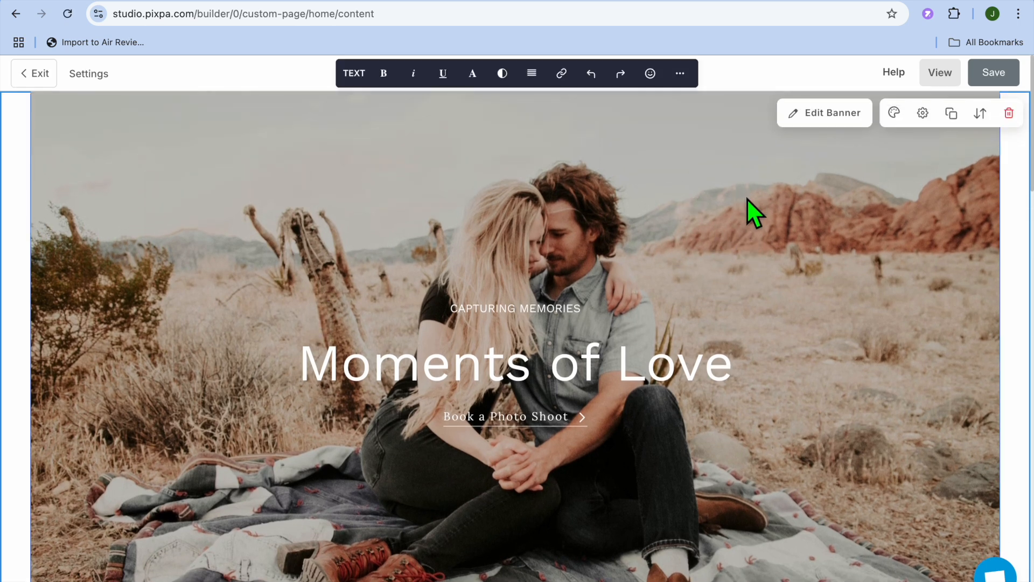
pyautogui.click(820, 114)
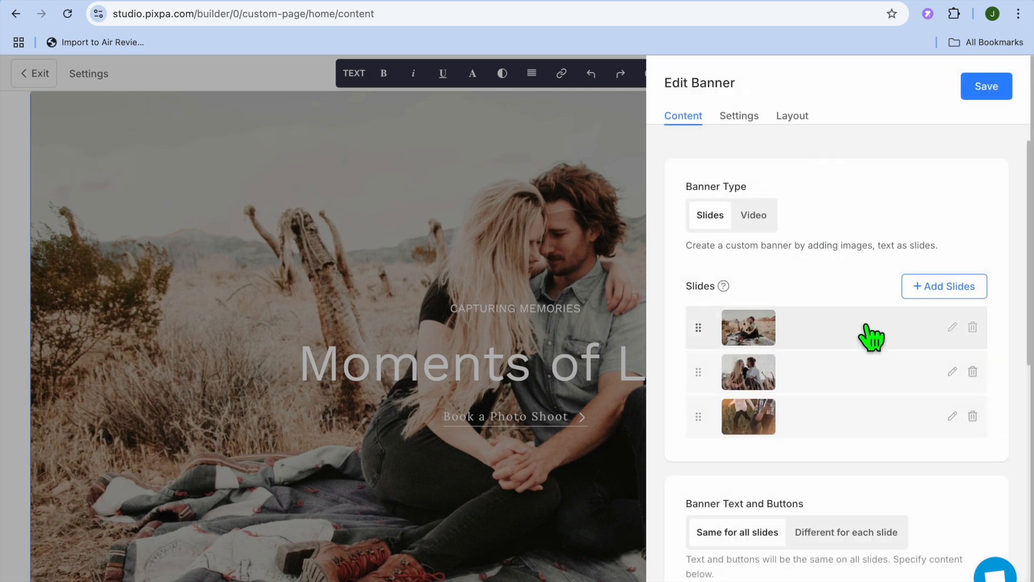
pyautogui.click(952, 327)
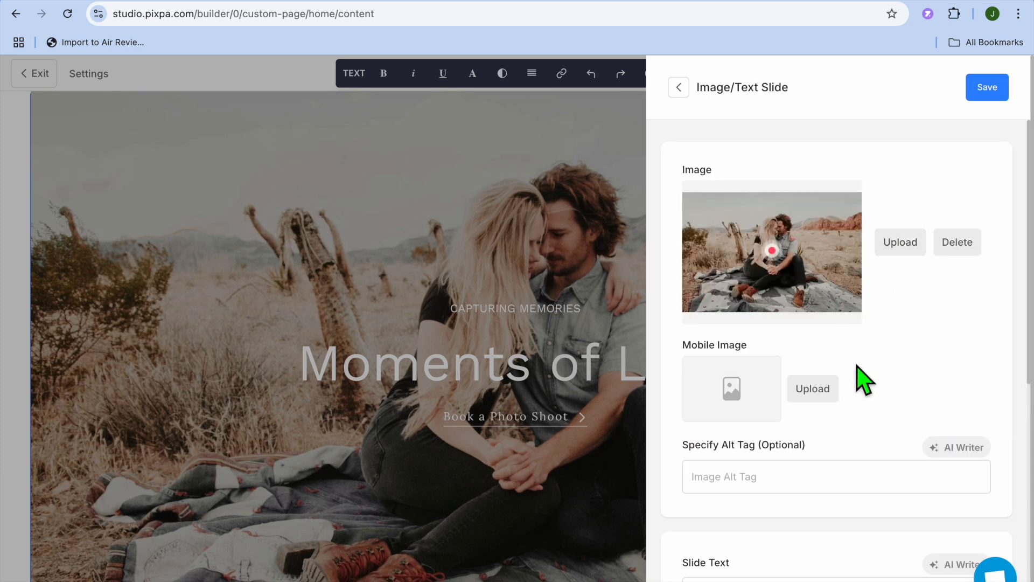
pyautogui.click(898, 242)
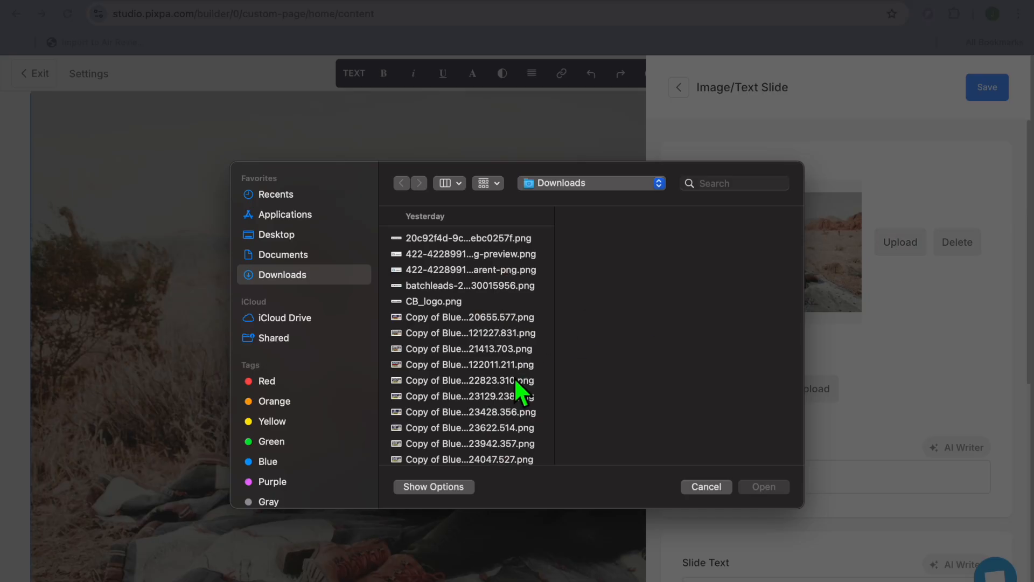
pyautogui.click(516, 380)
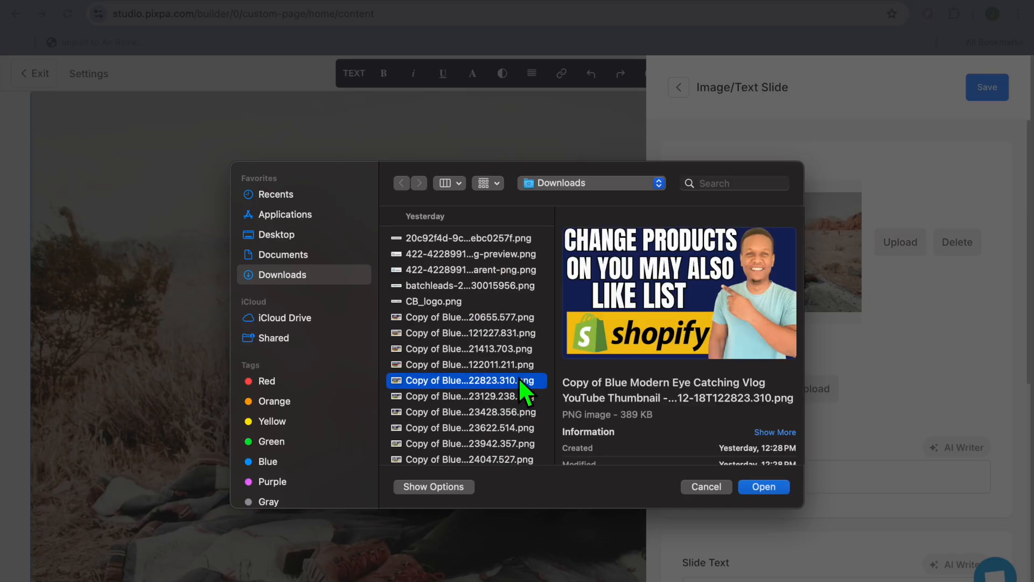
pyautogui.click(759, 485)
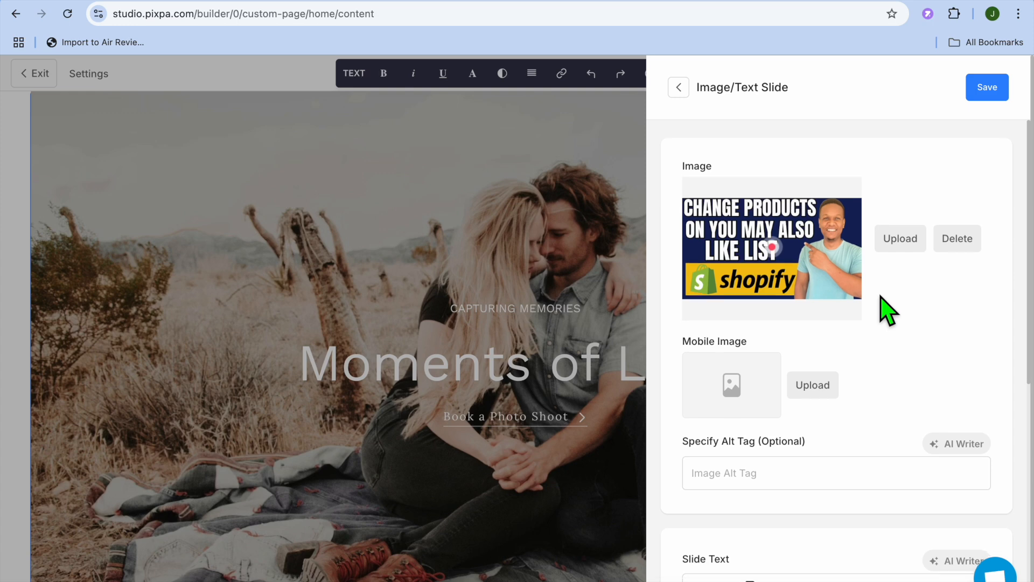
# - Review the slide's text, link and button options and save the slide
pyautogui.scroll(-5, 889, 300)
pyautogui.scroll(-3, 883, 302)
pyautogui.scroll(1, 884, 302)
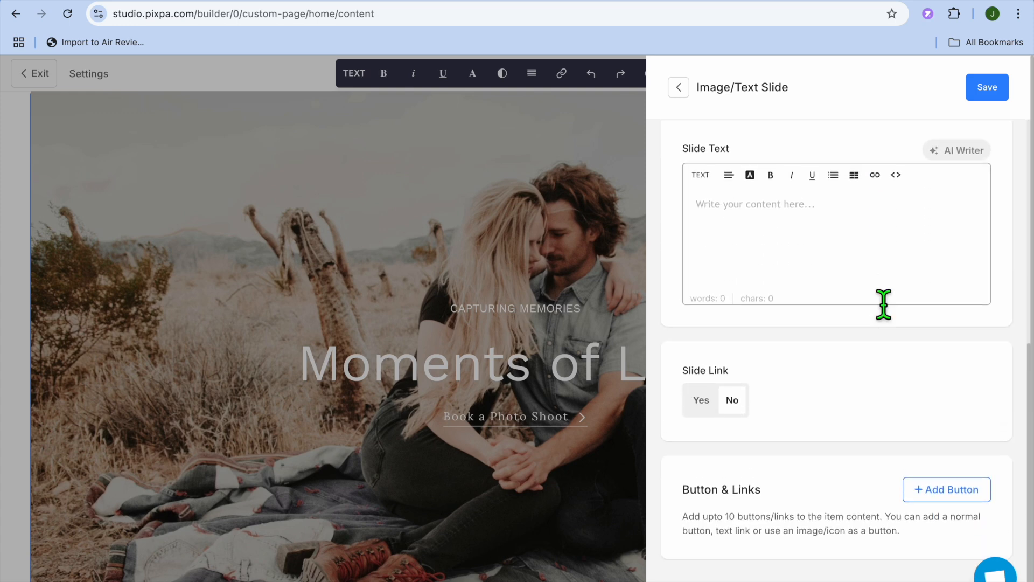
pyautogui.scroll(5, 856, 291)
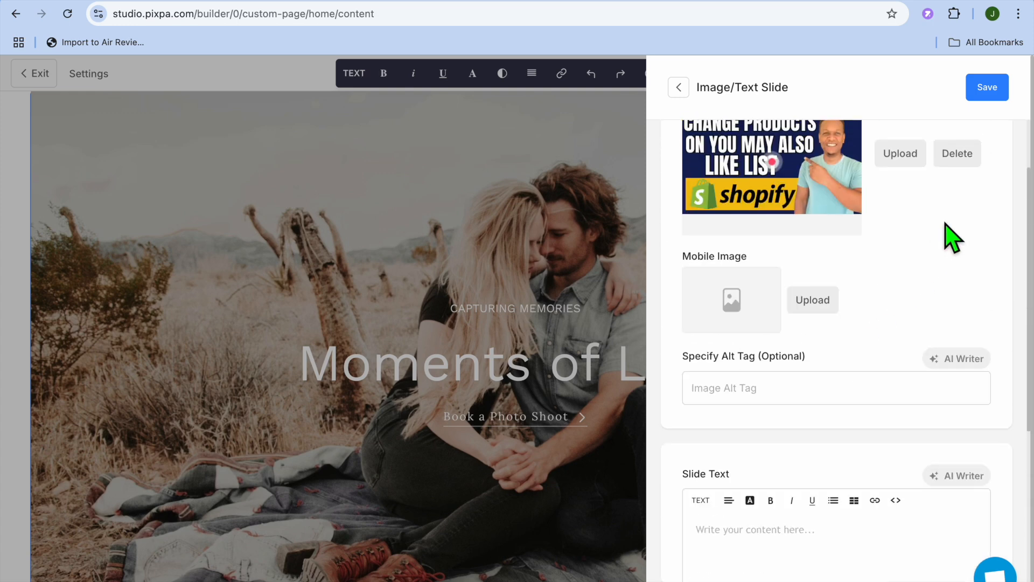
pyautogui.click(988, 91)
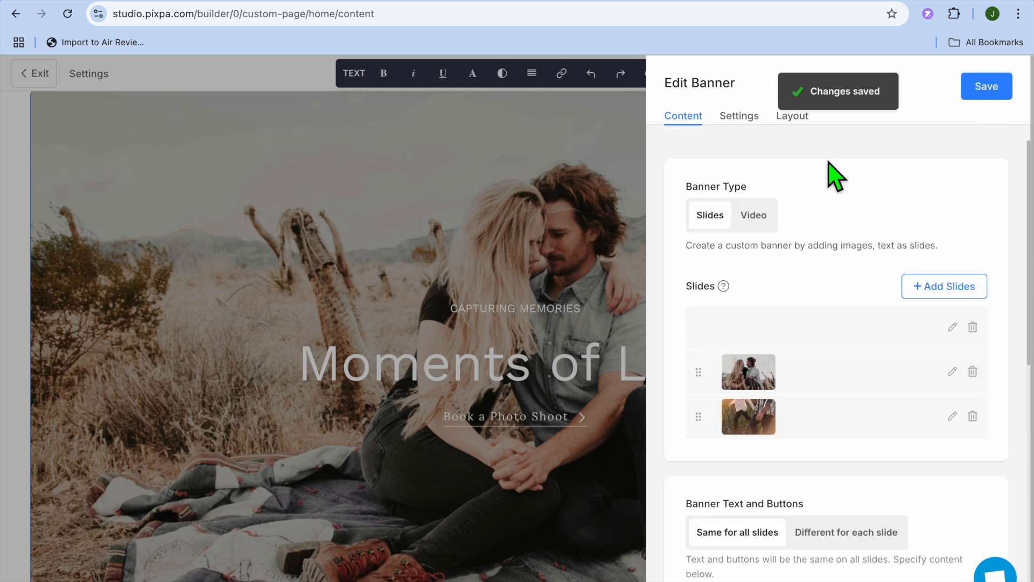
# - Review the banner text and the Book a Photo Shoot button's settings, and close the banner editor
pyautogui.scroll(-3, 803, 374)
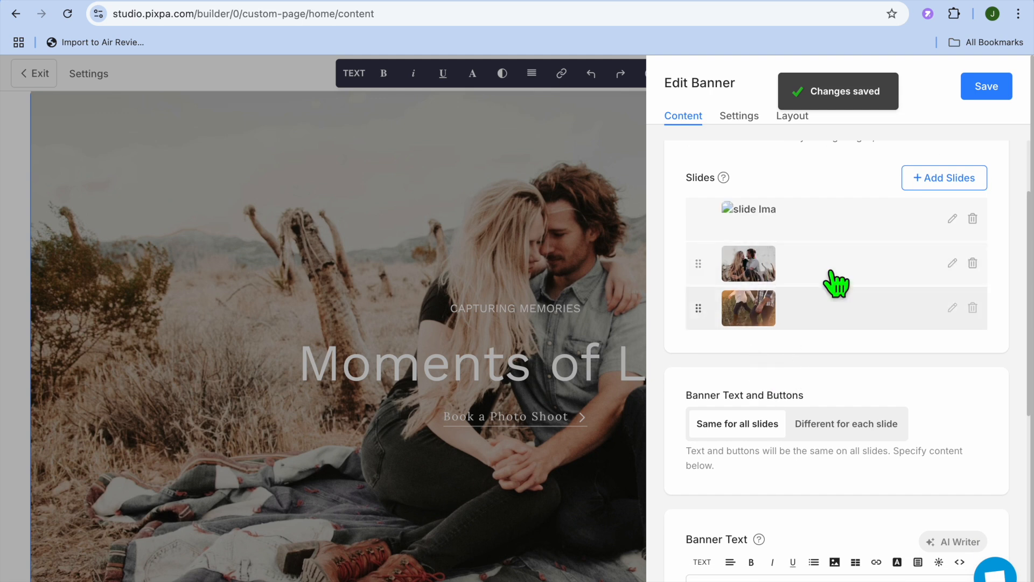
pyautogui.scroll(-8, 791, 184)
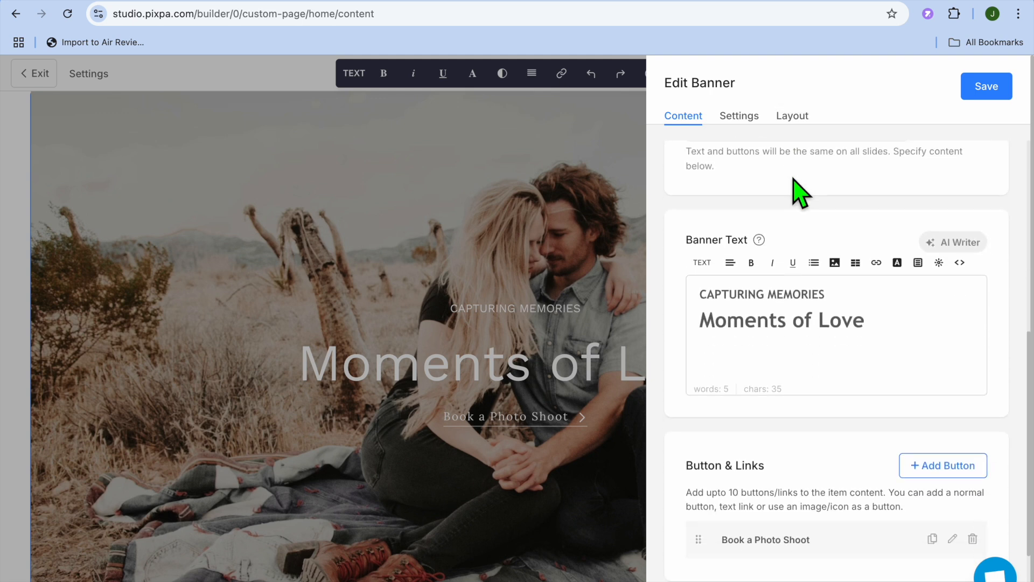
pyautogui.click(859, 334)
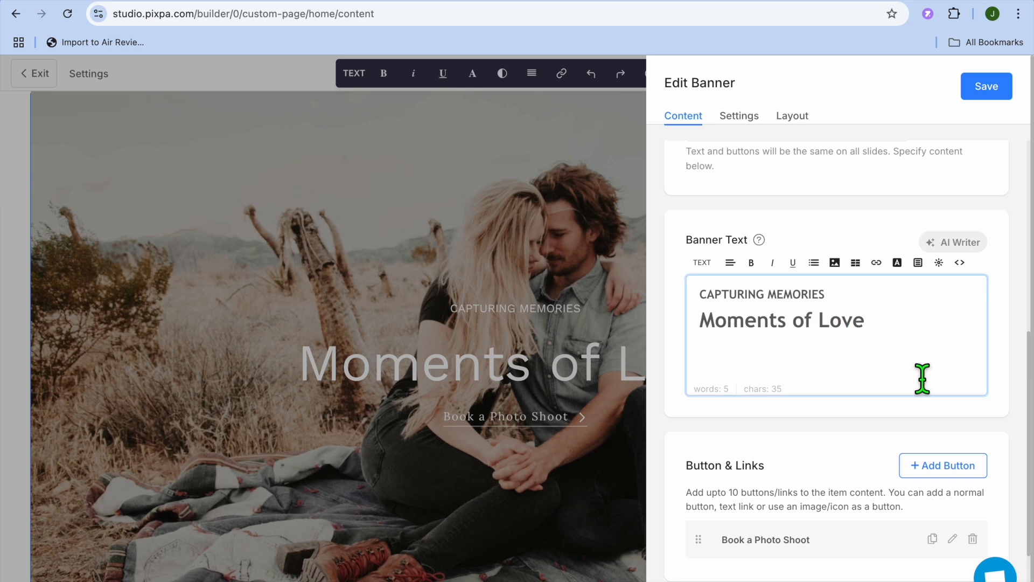
pyautogui.scroll(-4, 924, 380)
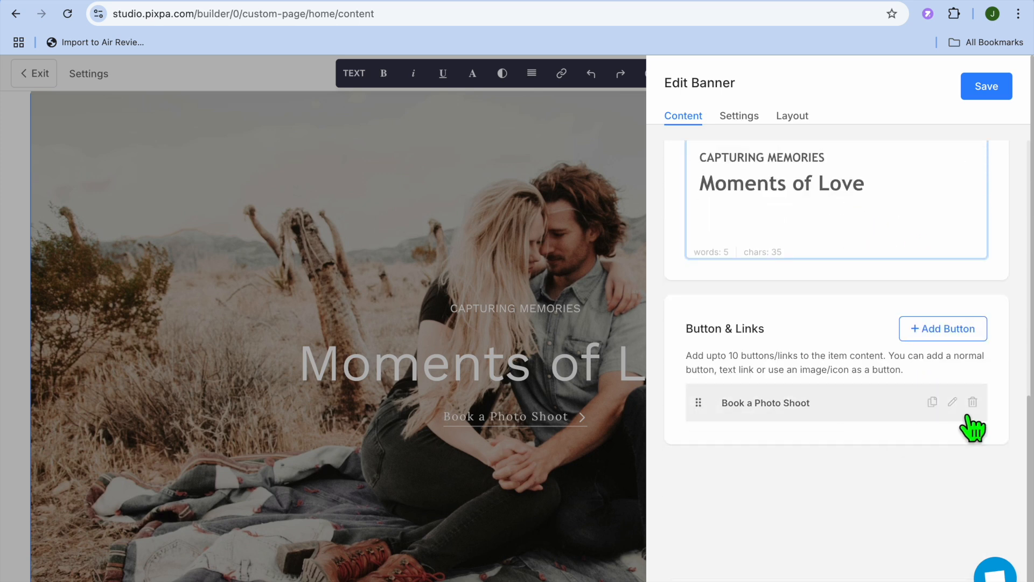
pyautogui.click(953, 402)
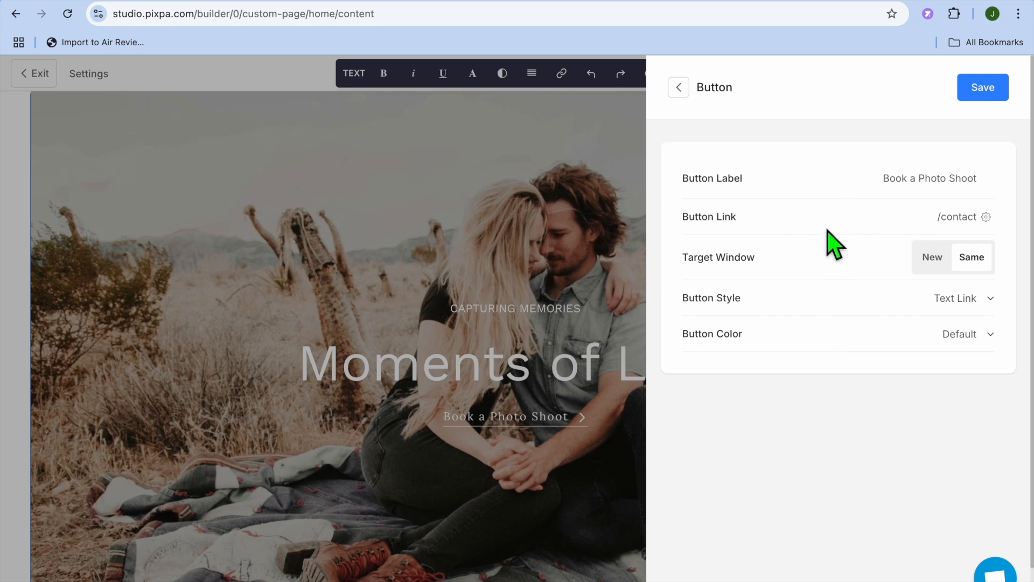
pyautogui.click(988, 86)
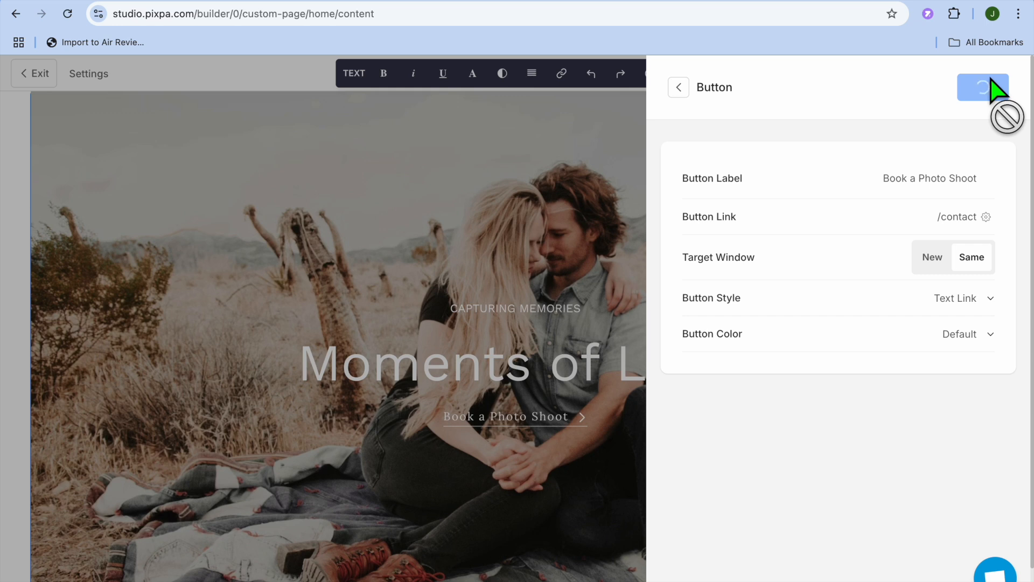
pyautogui.click(679, 88)
pyautogui.click(588, 215)
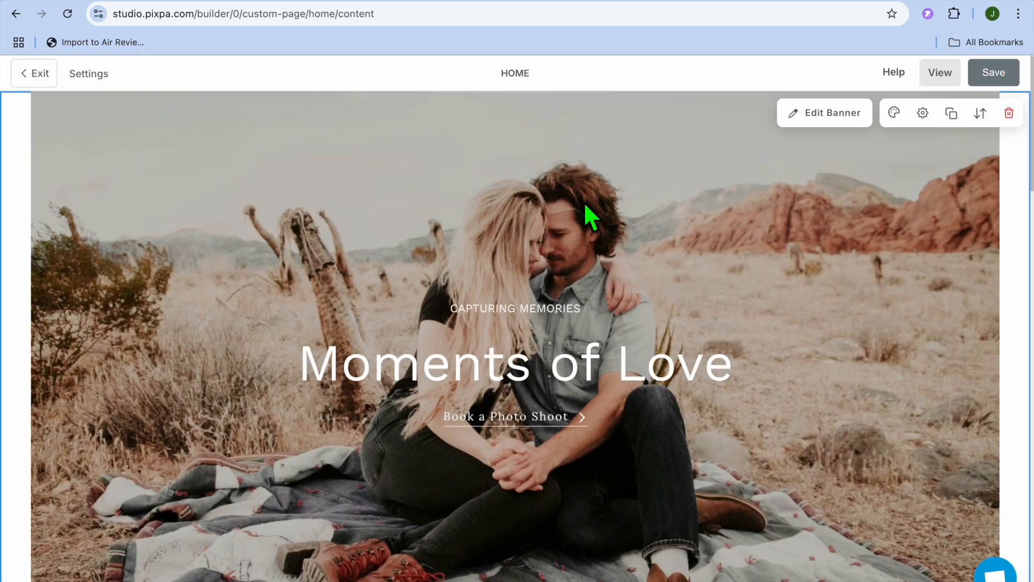
# - Open the section library for a new section below the banner and examine the Embed Media & Apps options
pyautogui.scroll(-10, 586, 207)
pyautogui.scroll(2, 584, 211)
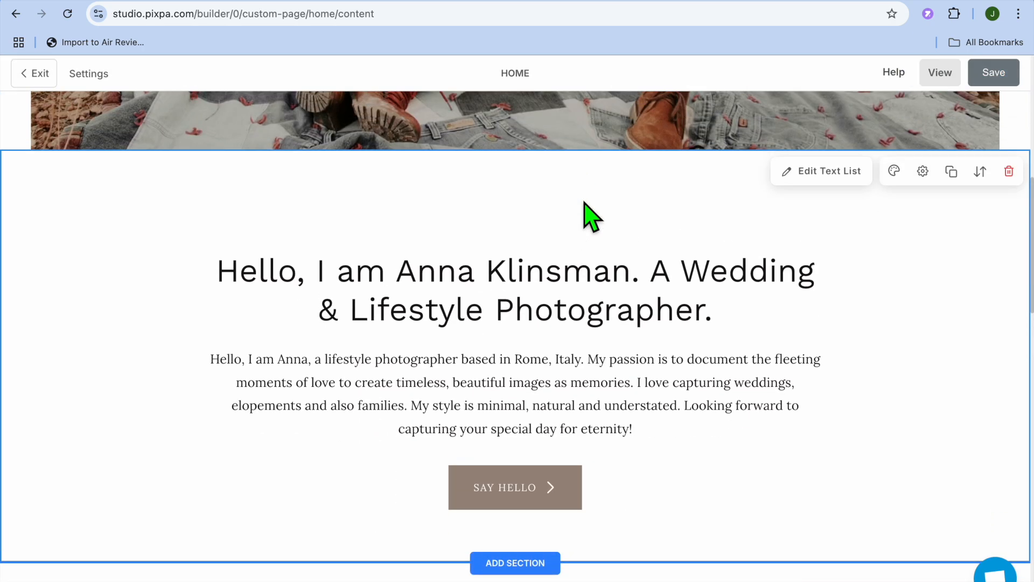
pyautogui.click(525, 148)
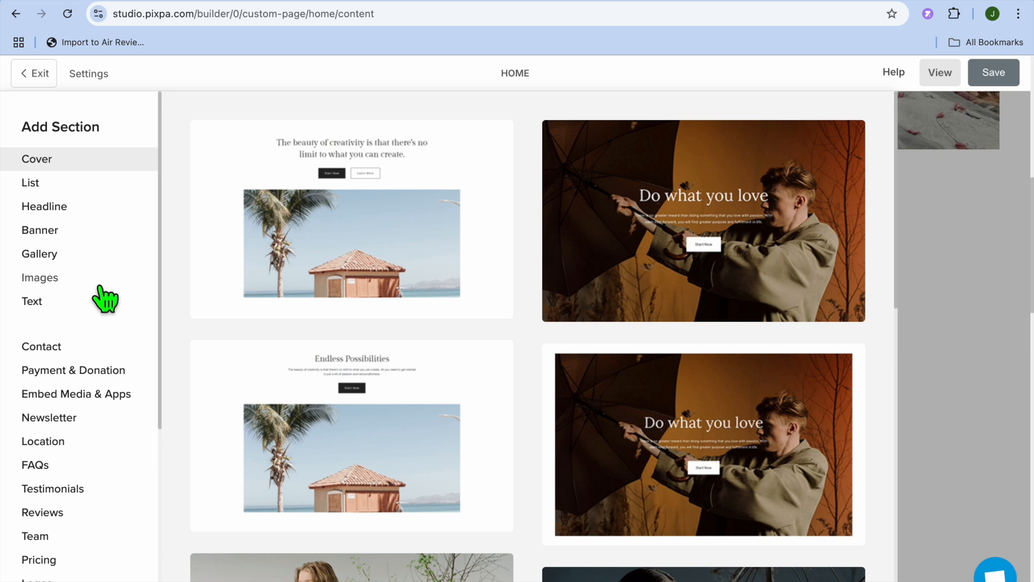
pyautogui.scroll(-1, 105, 299)
pyautogui.click(93, 387)
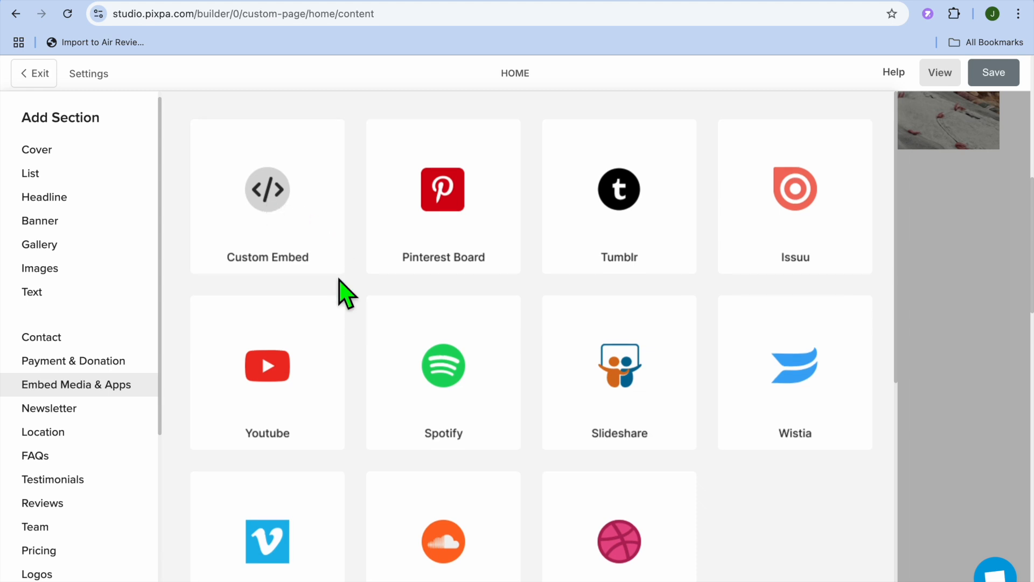
pyautogui.scroll(-2, 341, 291)
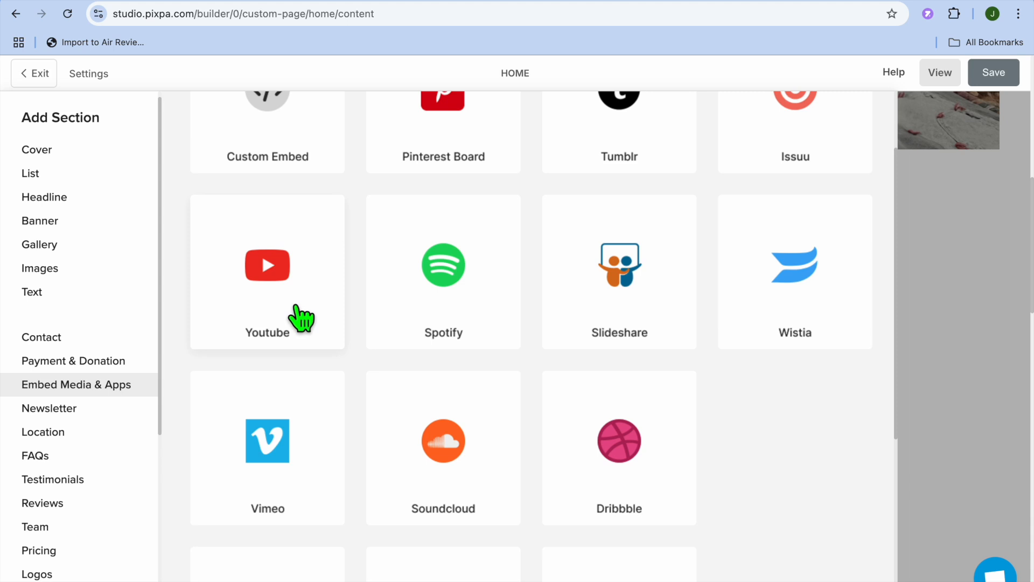
pyautogui.scroll(-3, 300, 318)
pyautogui.scroll(-2, 300, 318)
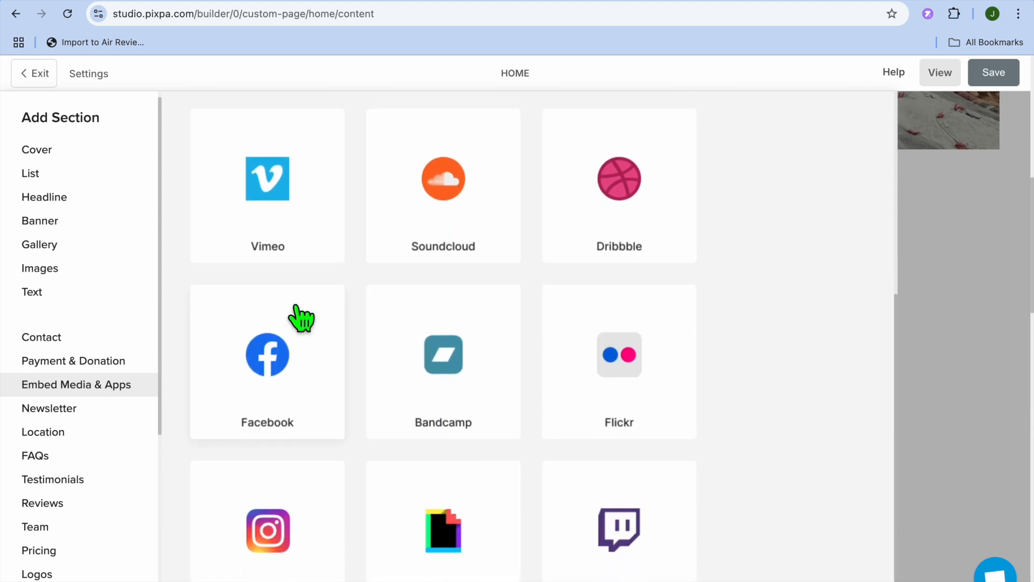
pyautogui.scroll(-1, 472, 248)
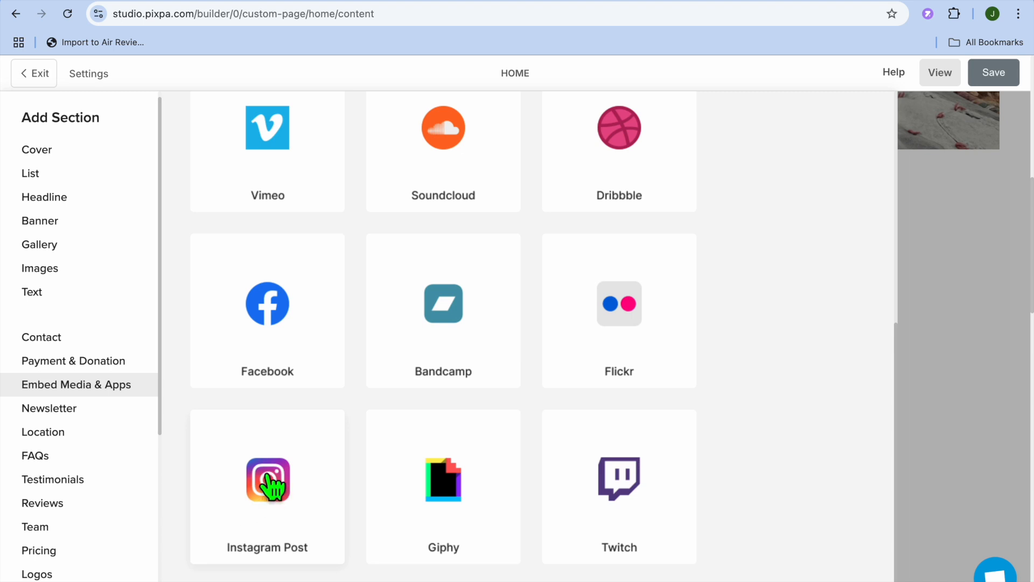
# - Review the Newsletter, Payment & Donation, FAQs and Location section designs
pyautogui.click(76, 410)
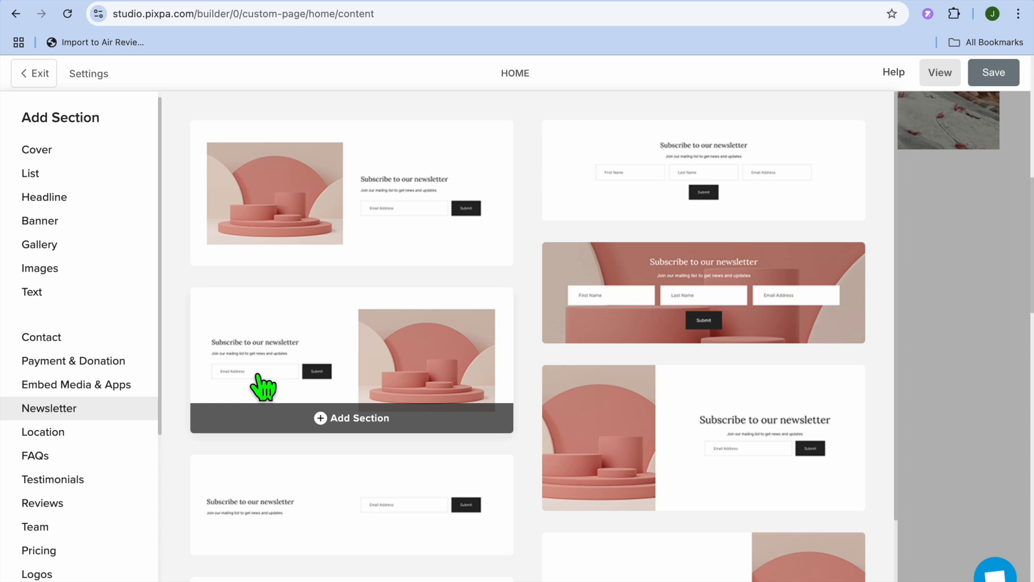
pyautogui.click(85, 362)
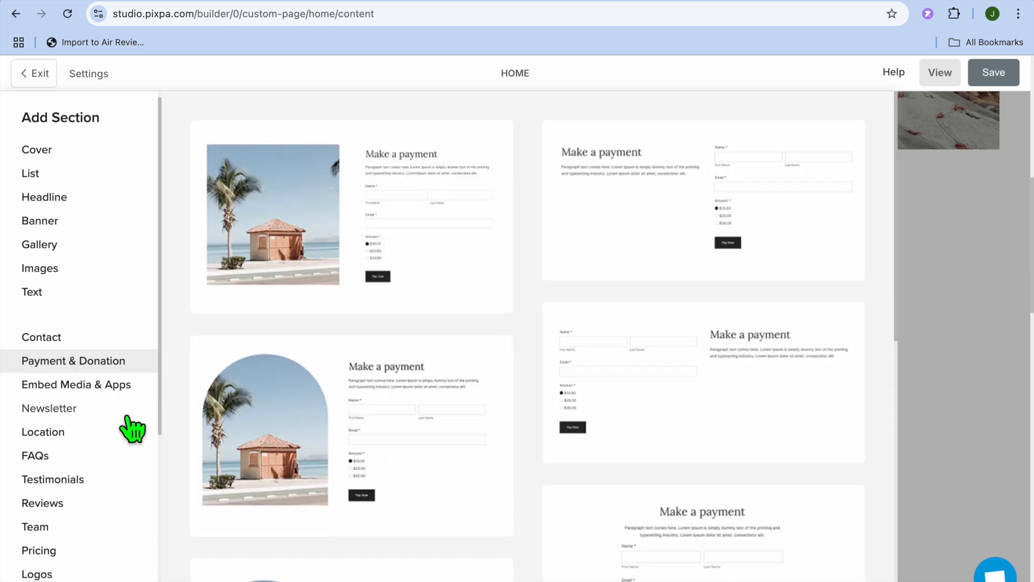
pyautogui.click(43, 456)
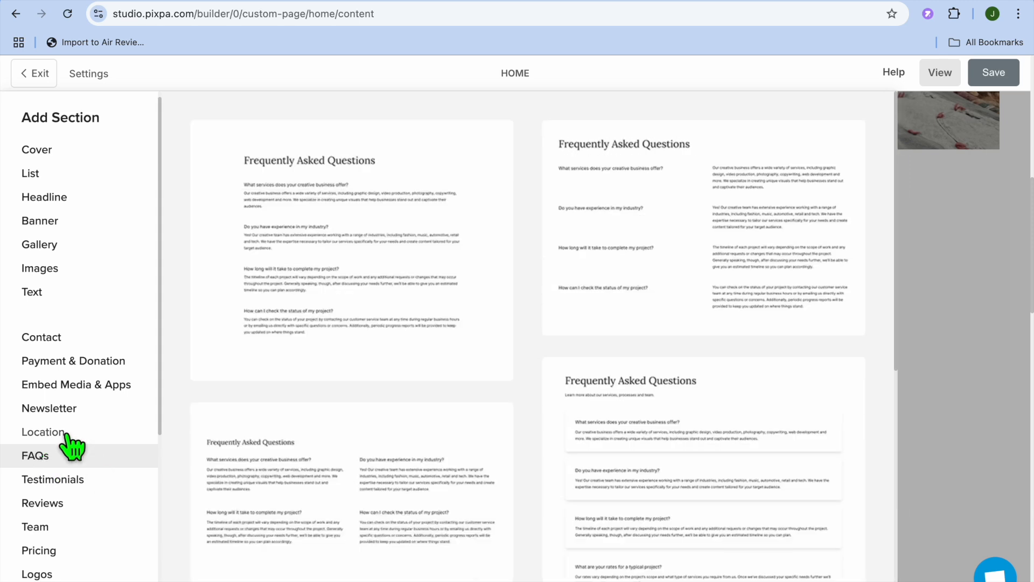
pyautogui.click(65, 432)
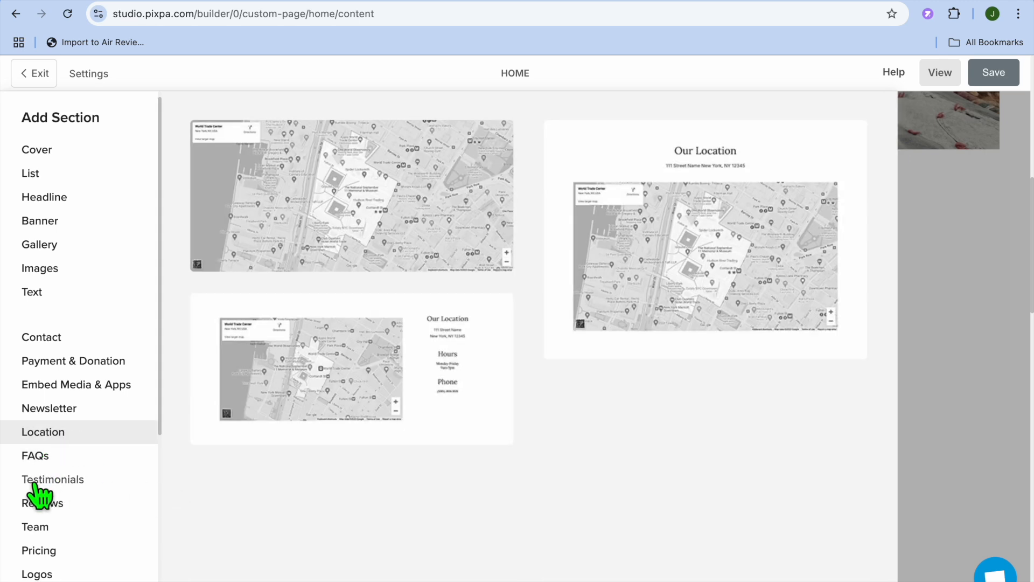
# - Review the Instagram Feed, Products, Blog Feed, Before & After and Marquee section designs
pyautogui.scroll(-5, 35, 485)
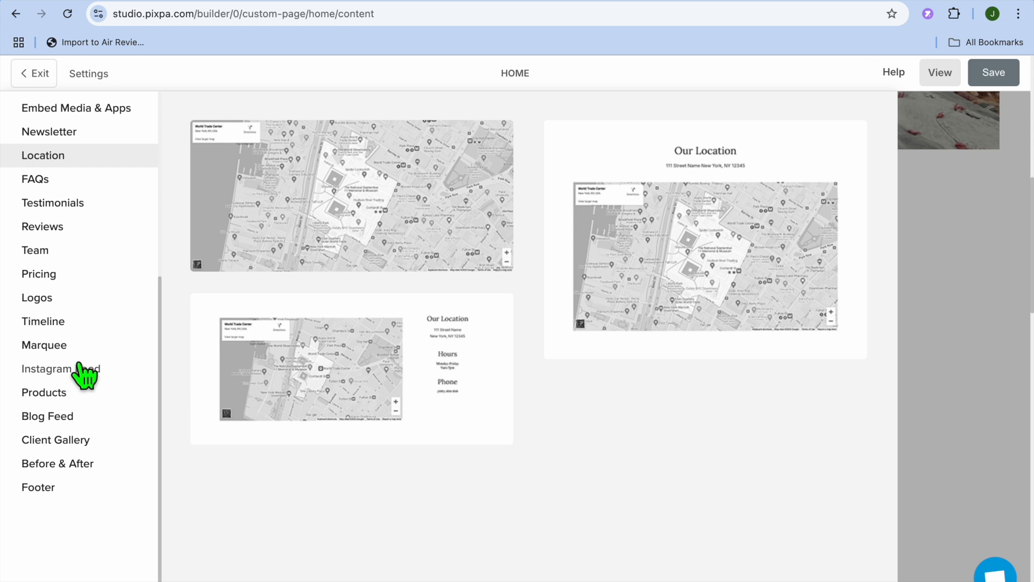
pyautogui.click(66, 379)
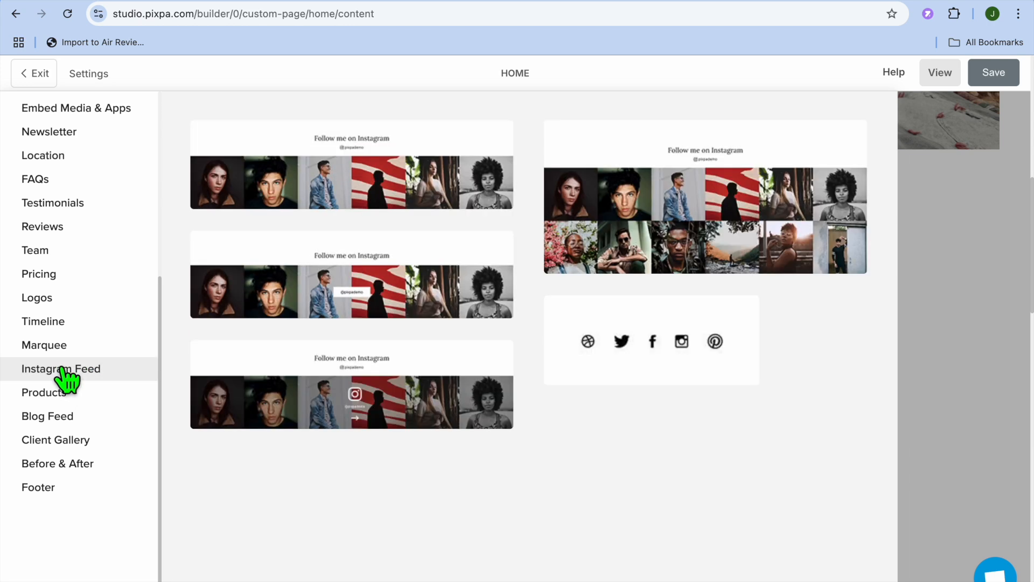
pyautogui.click(56, 397)
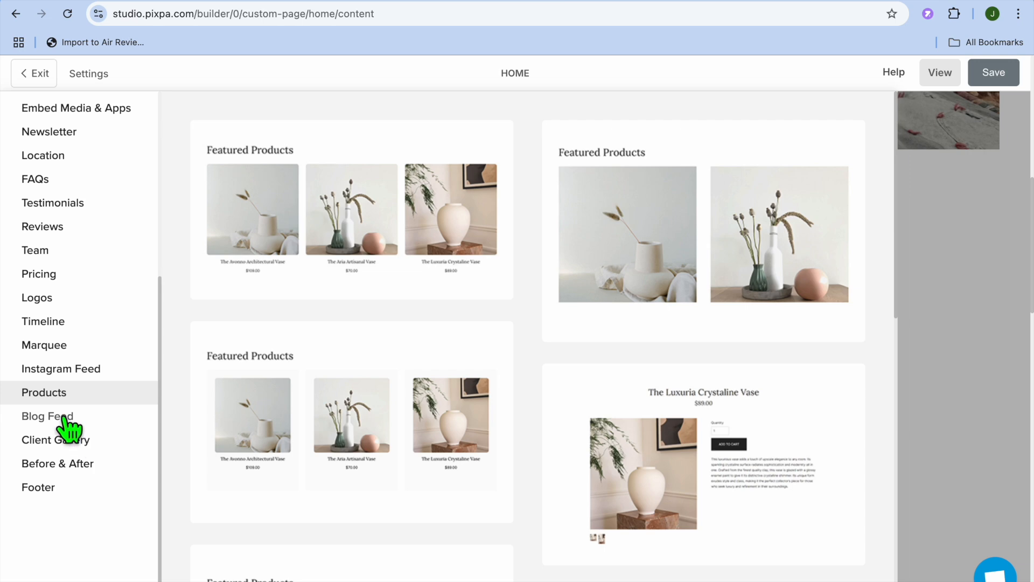
pyautogui.click(70, 419)
pyautogui.click(78, 466)
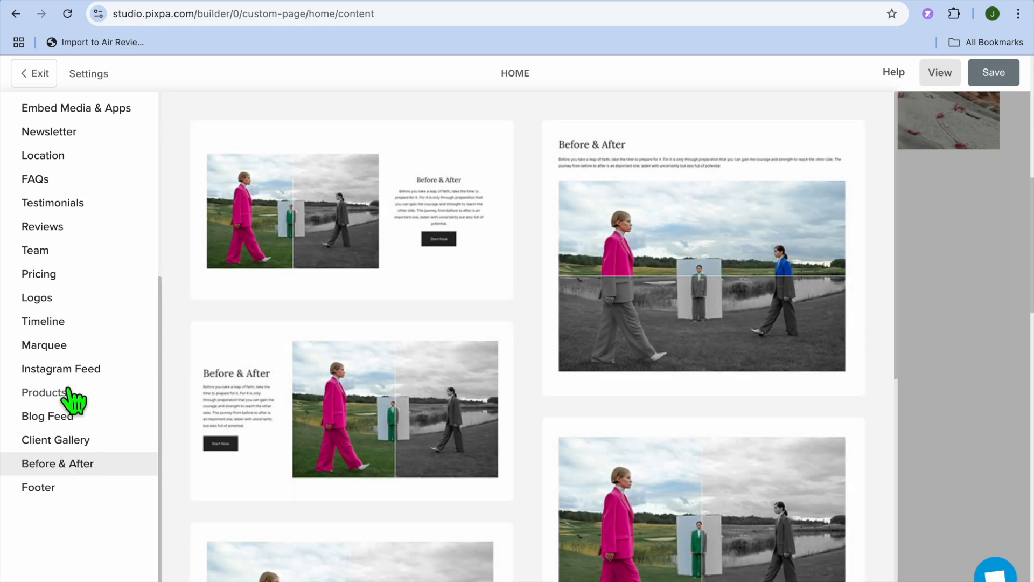
pyautogui.click(57, 356)
pyautogui.moveTo(249, 369)
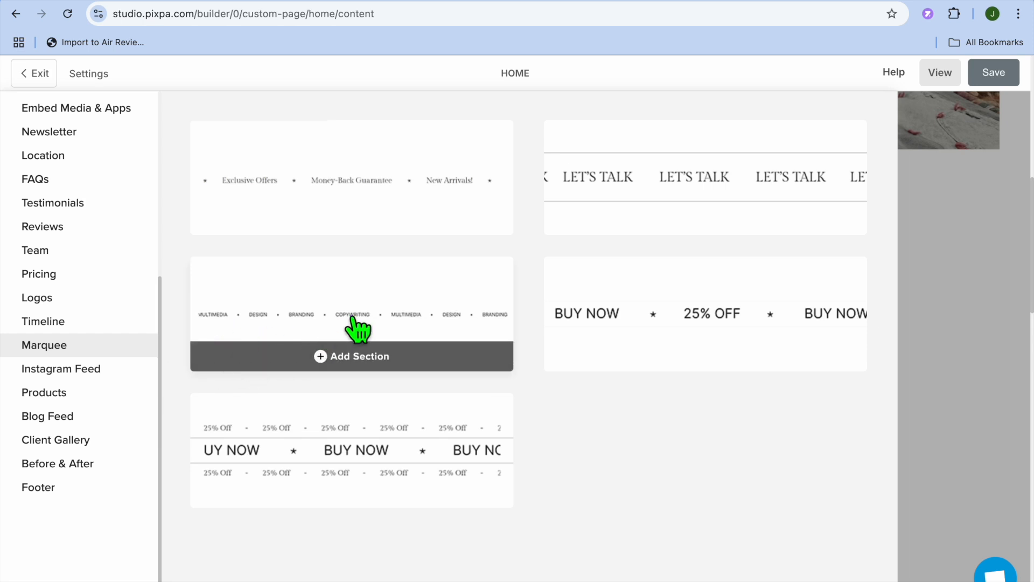
# - Review the Text, Images, Gallery, Banner, Headline, List and Cover section designs, and close the section library without adding one
pyautogui.scroll(5, 121, 285)
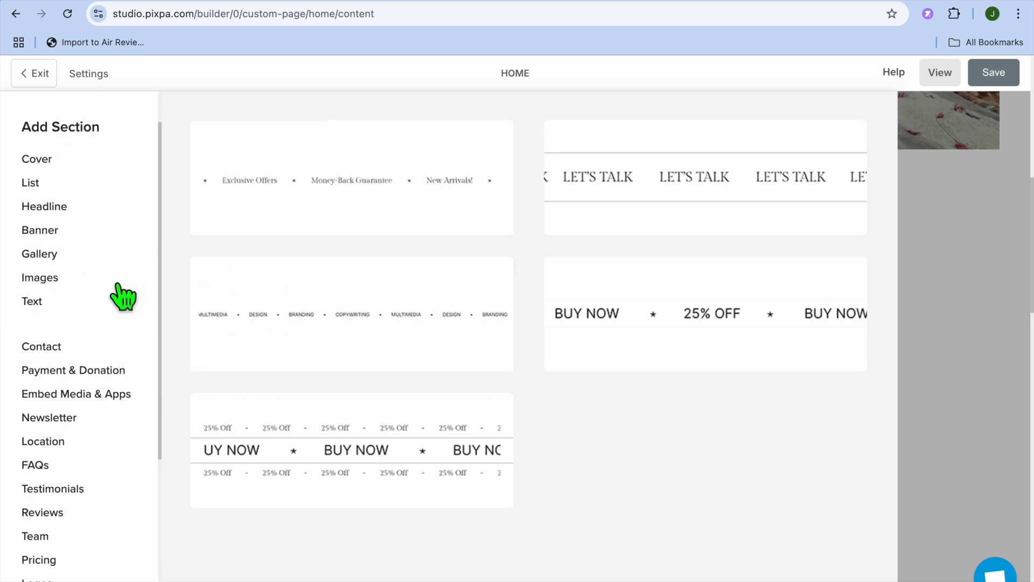
pyautogui.click(39, 305)
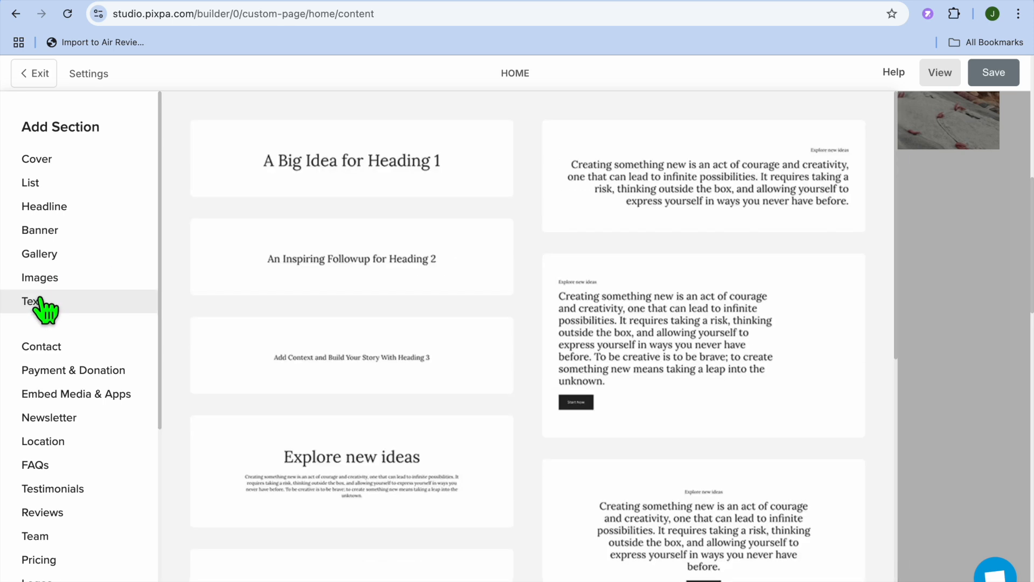
pyautogui.click(56, 277)
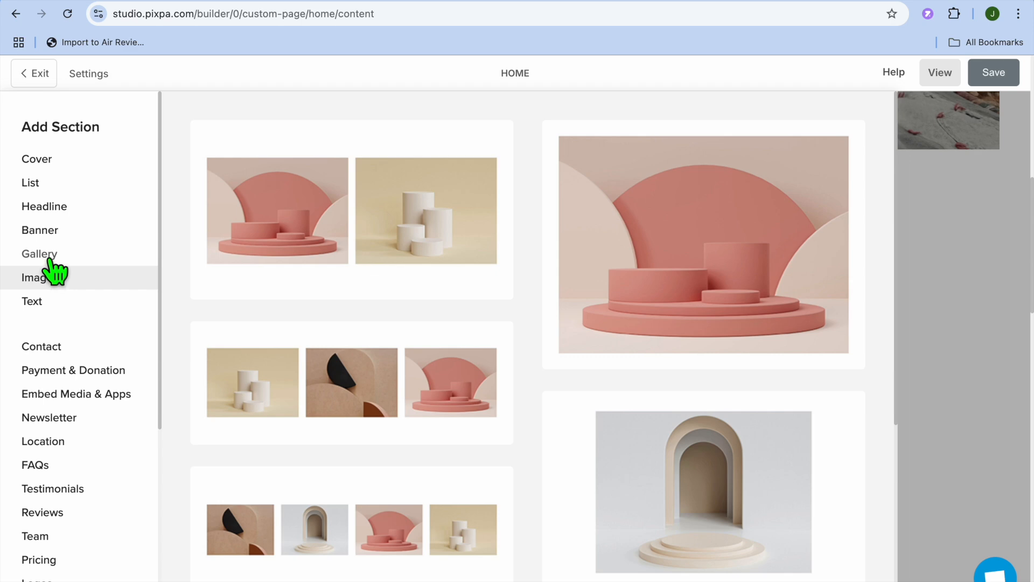
pyautogui.click(60, 254)
pyautogui.click(65, 231)
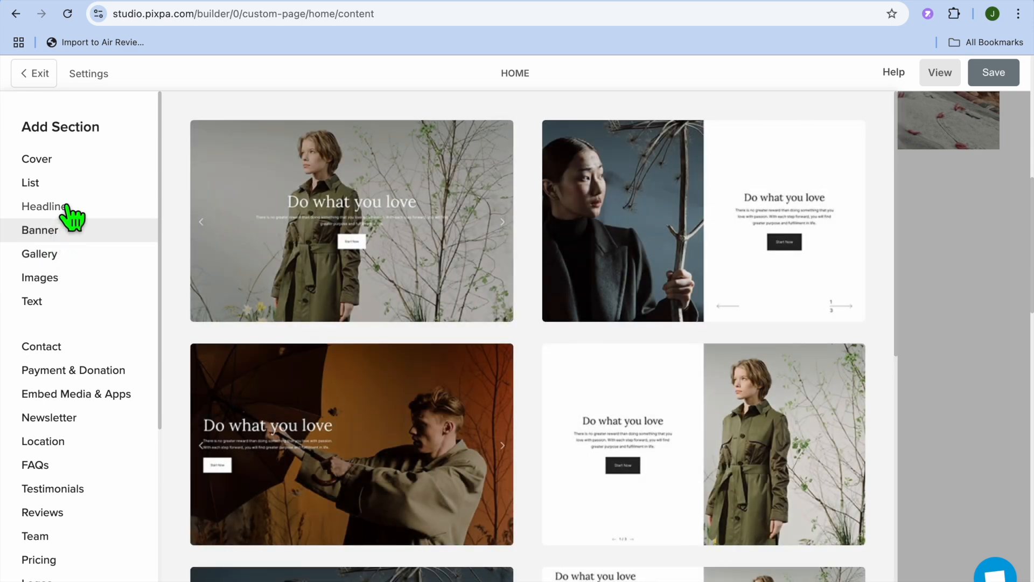
pyautogui.click(65, 209)
pyautogui.click(61, 186)
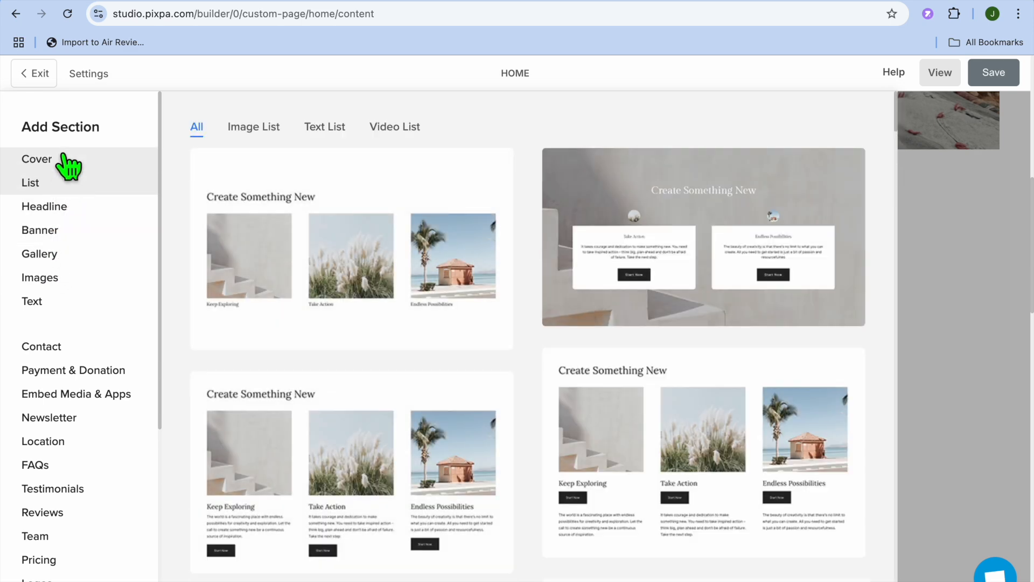
pyautogui.click(68, 162)
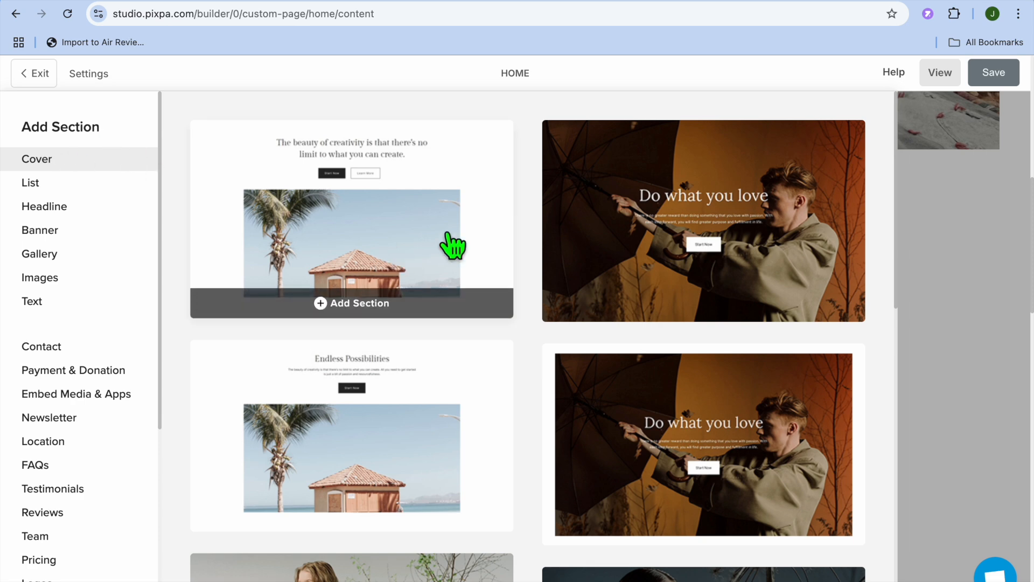
pyautogui.click(924, 304)
# - Open the first item of the three-column image list for editing and review its image, title, description, title link and buttons
pyautogui.scroll(-6, 651, 365)
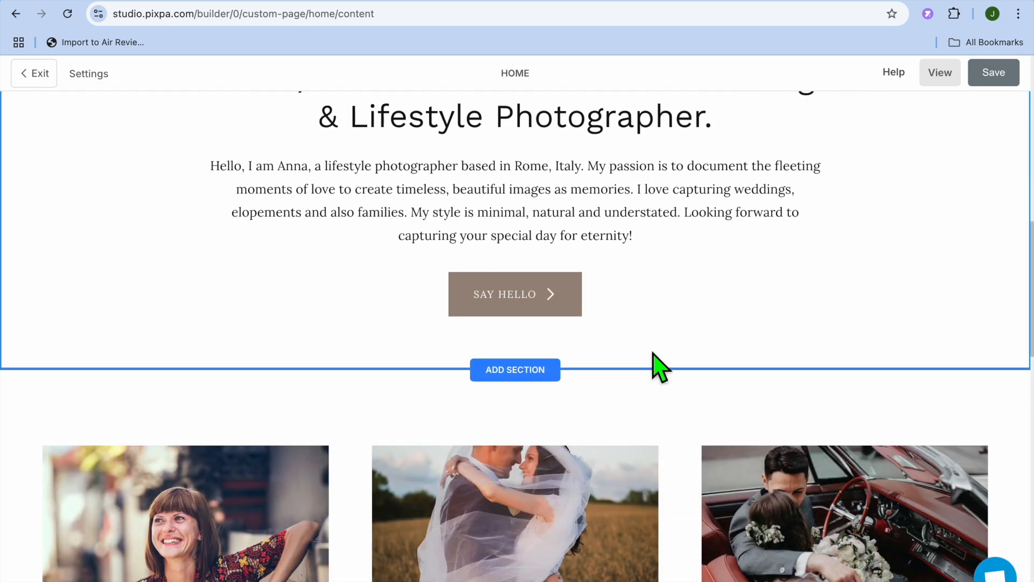
pyautogui.scroll(-3, 653, 354)
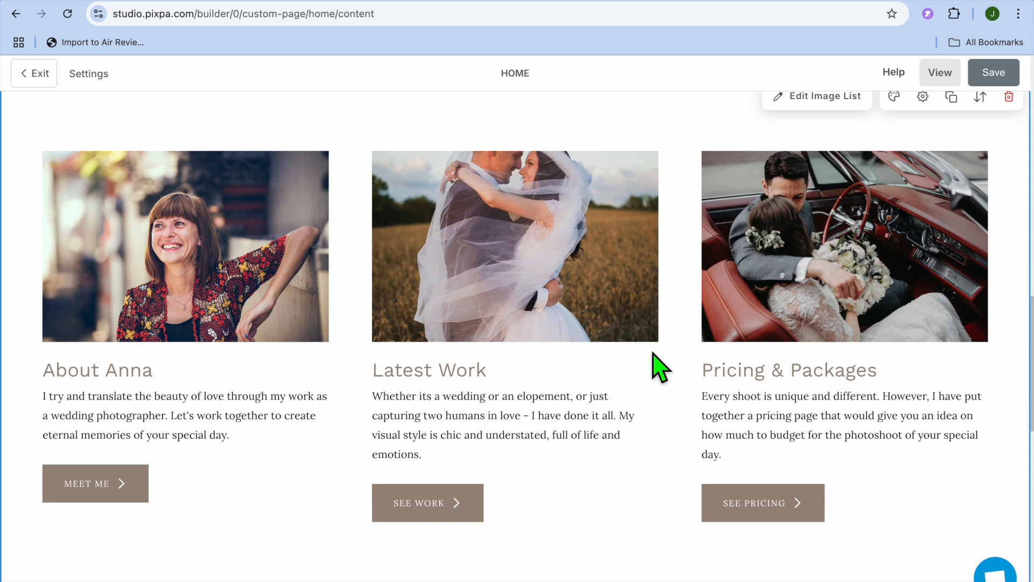
pyautogui.scroll(1, 661, 369)
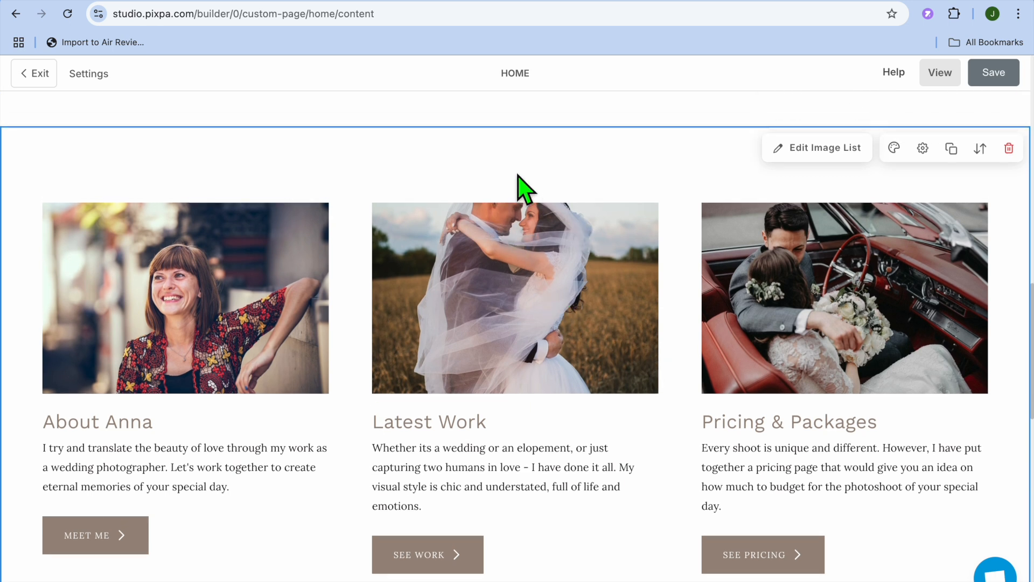
pyautogui.click(782, 155)
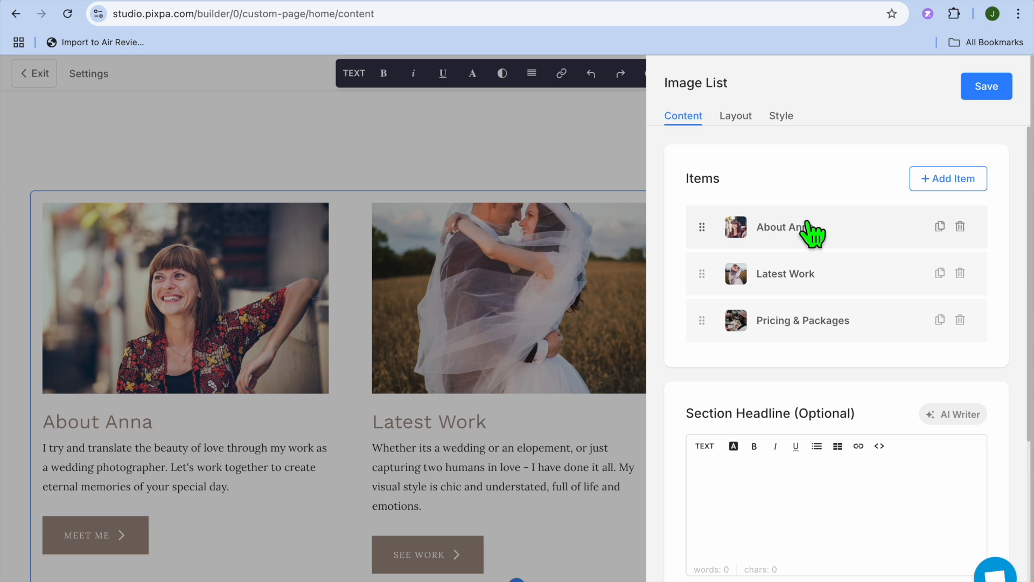
pyautogui.click(801, 238)
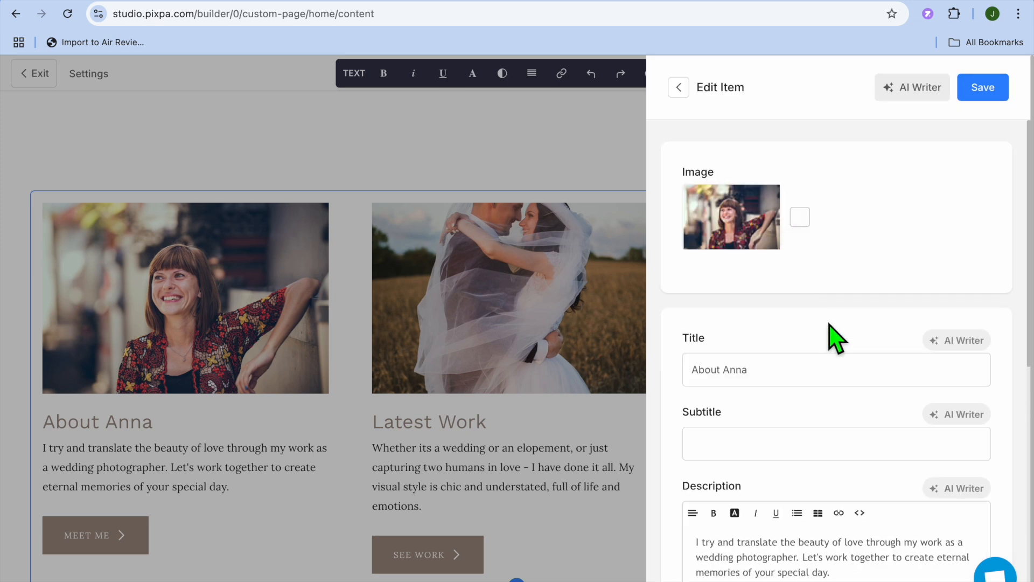
pyautogui.moveTo(769, 224)
pyautogui.scroll(-3, 776, 329)
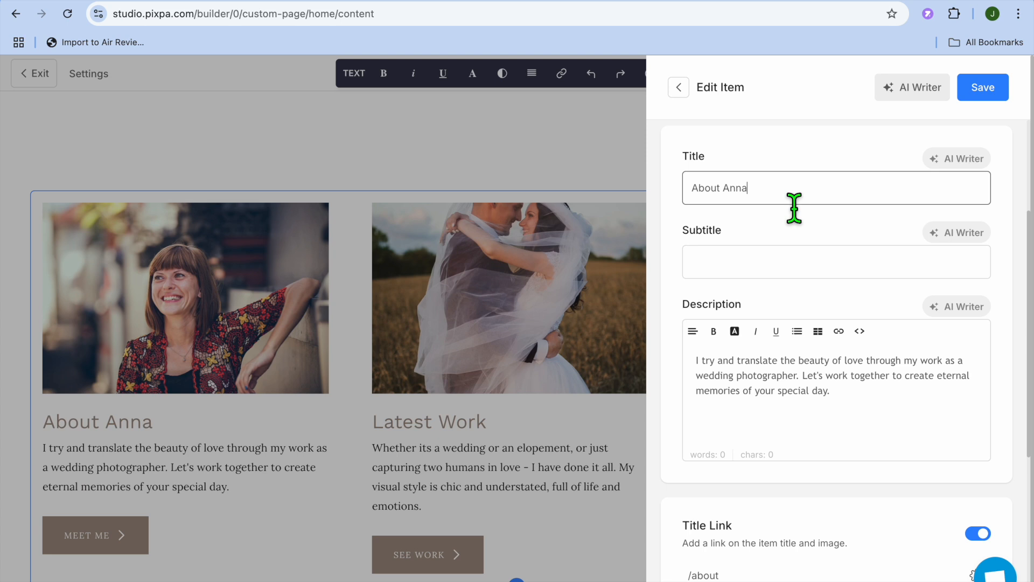
pyautogui.click(786, 412)
pyautogui.scroll(-4, 782, 568)
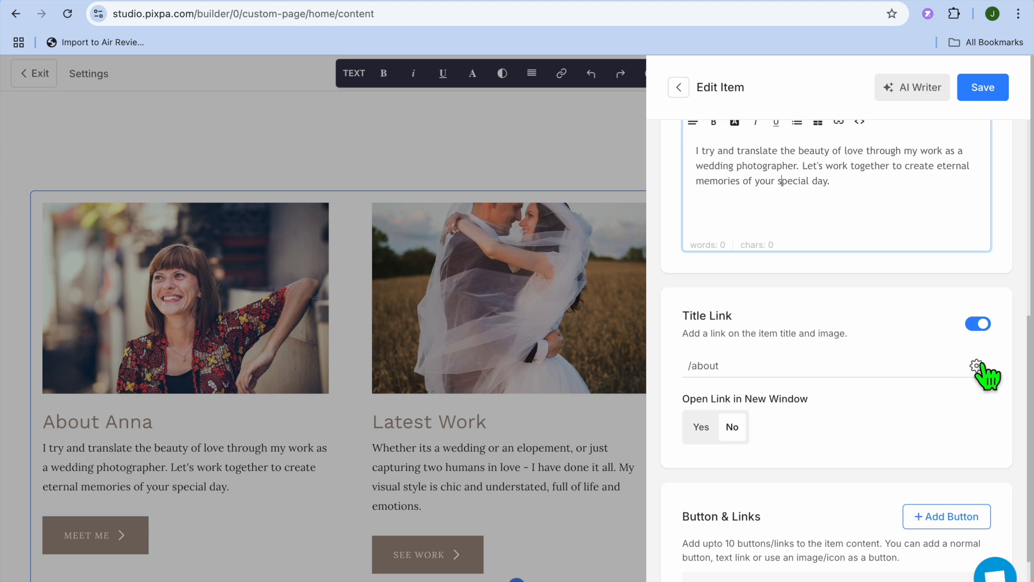
pyautogui.scroll(-2, 980, 387)
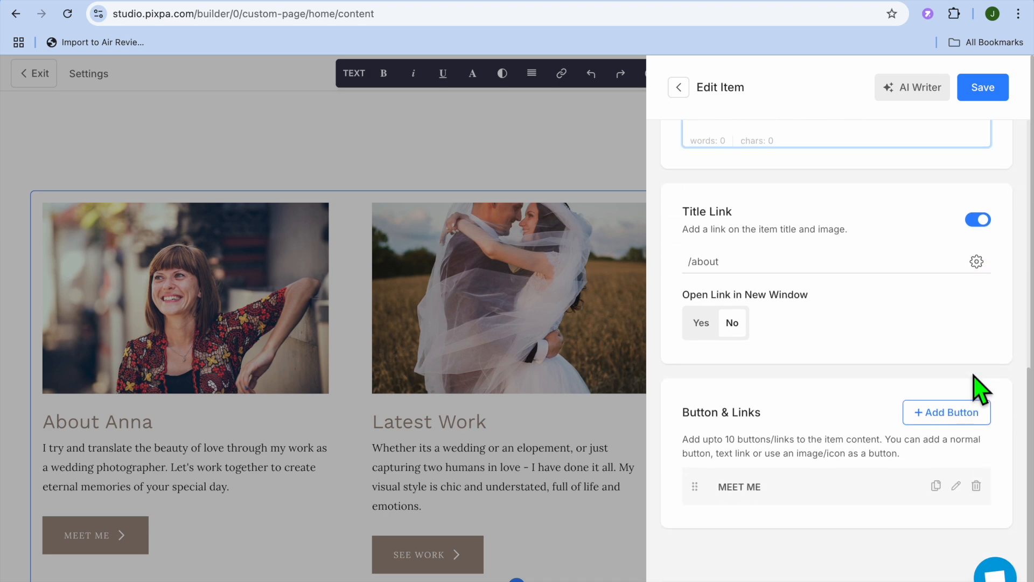
# - Open the MEET ME button for editing and review its label and link settings
pyautogui.click(956, 486)
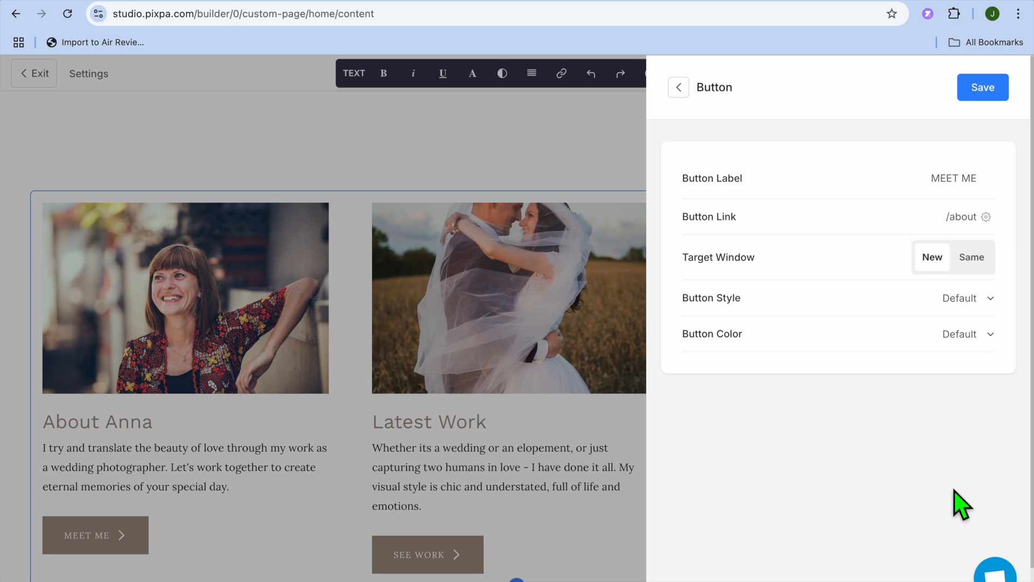
pyautogui.click(953, 183)
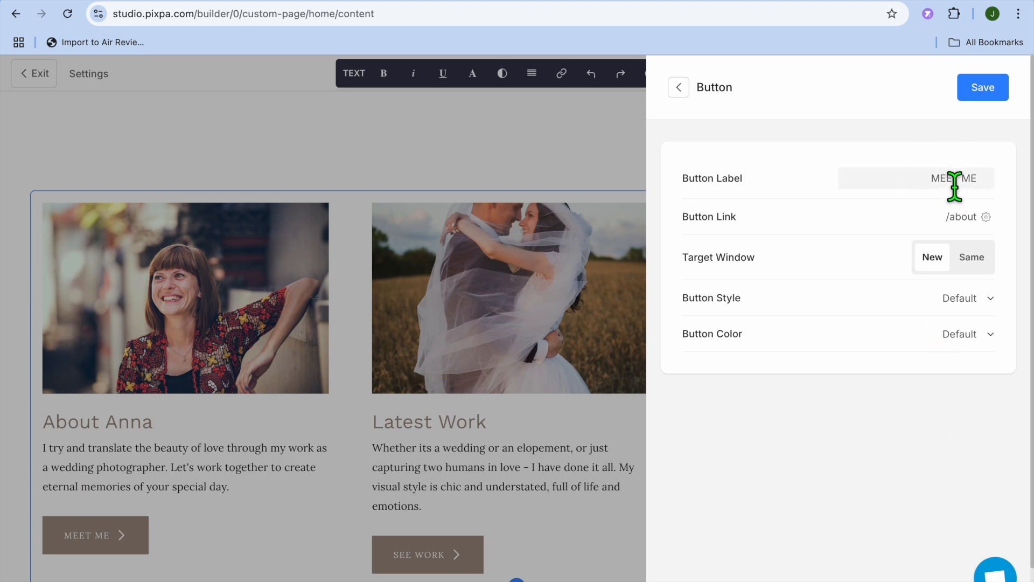
pyautogui.click(972, 232)
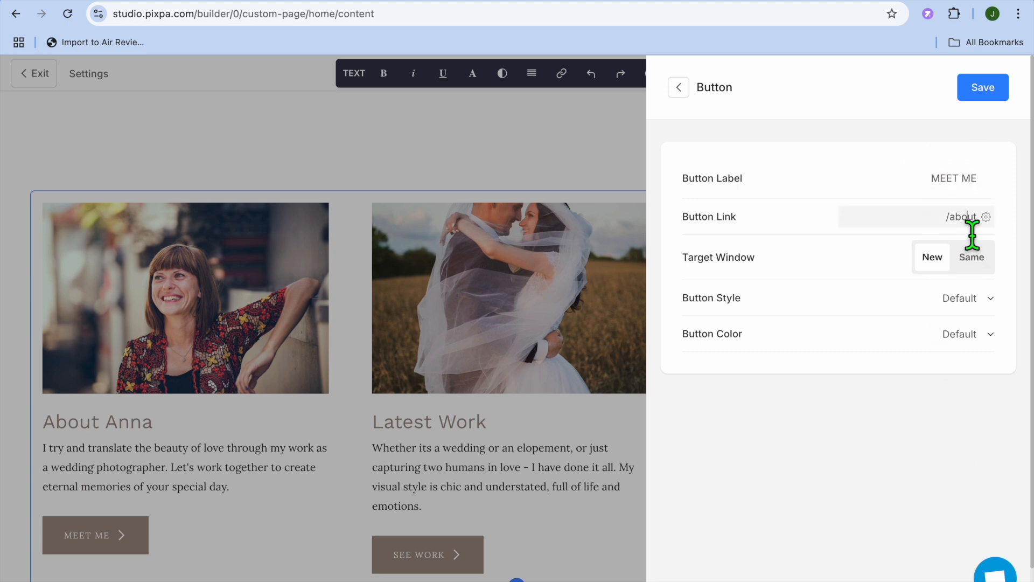
# - Review the External Link and Website Content link types for the MEET ME button, and leave the item editor without changing anything
pyautogui.click(986, 218)
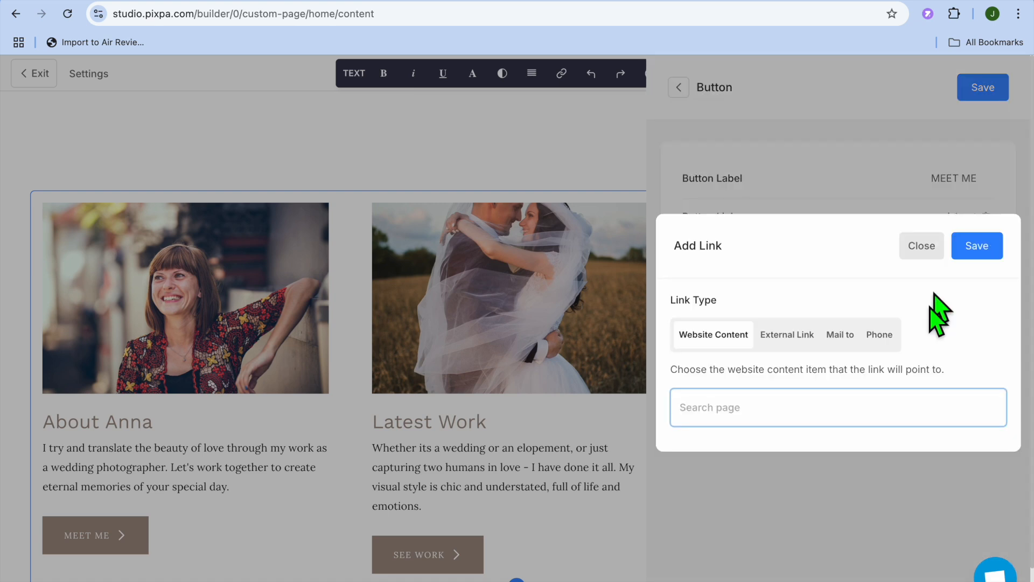
pyautogui.click(786, 334)
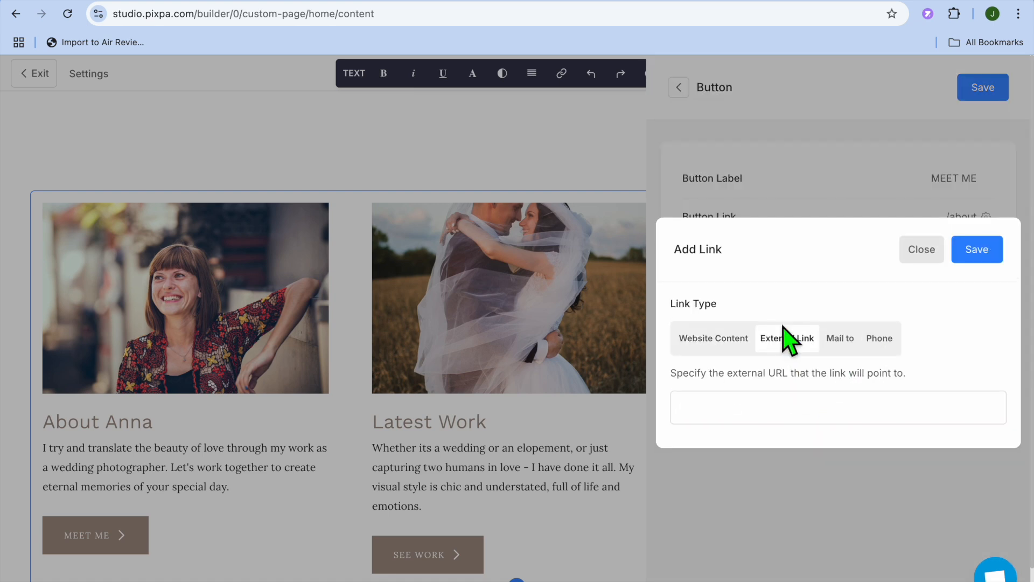
pyautogui.click(761, 420)
pyautogui.click(712, 341)
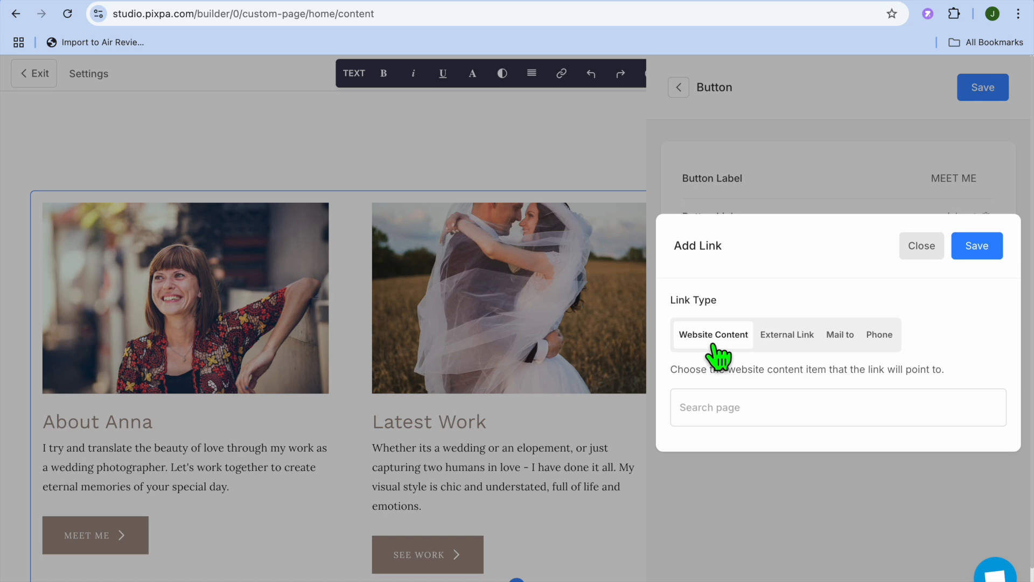
pyautogui.click(921, 246)
pyautogui.click(679, 88)
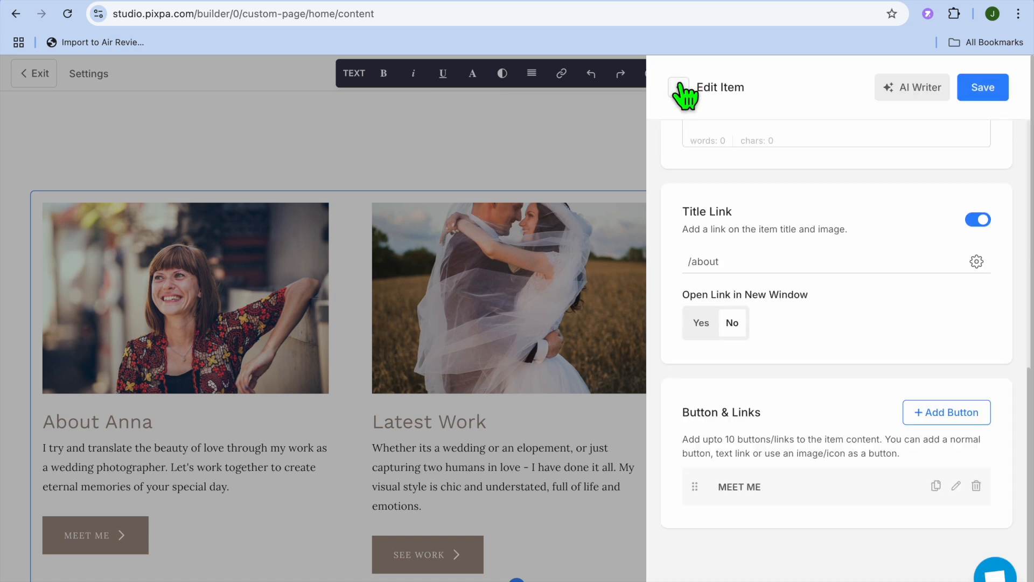
pyautogui.click(588, 224)
# - Add the Footer section design with a centered company logo and "Feel free to contact us, Anytime" to the home page
pyautogui.scroll(-15, 588, 222)
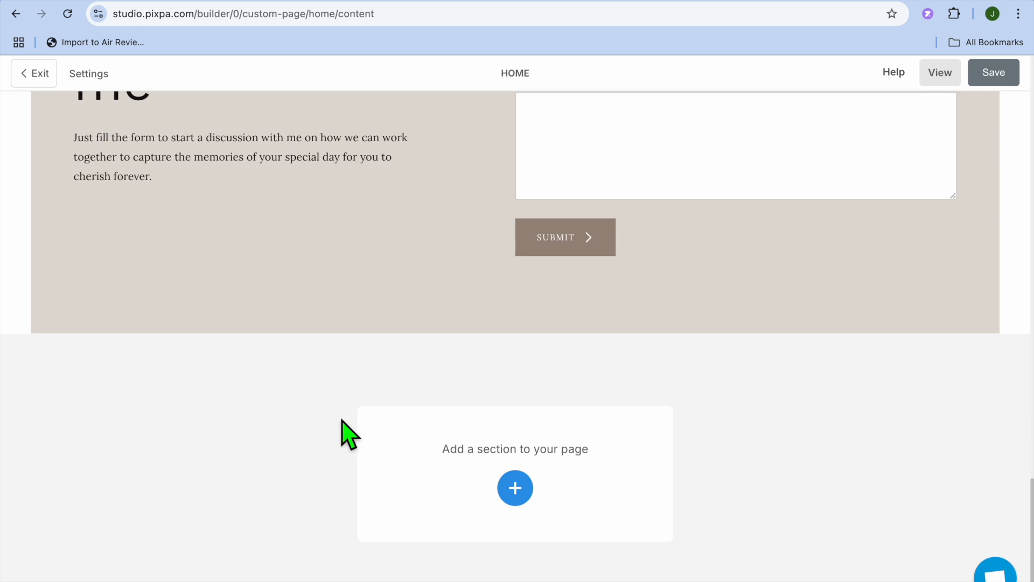
pyautogui.click(515, 489)
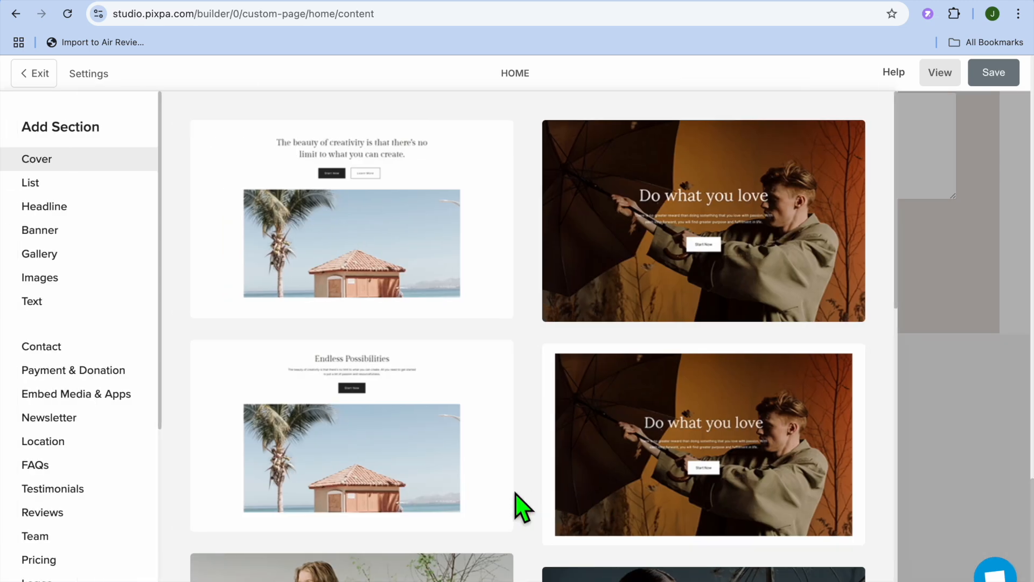
pyautogui.moveTo(393, 422)
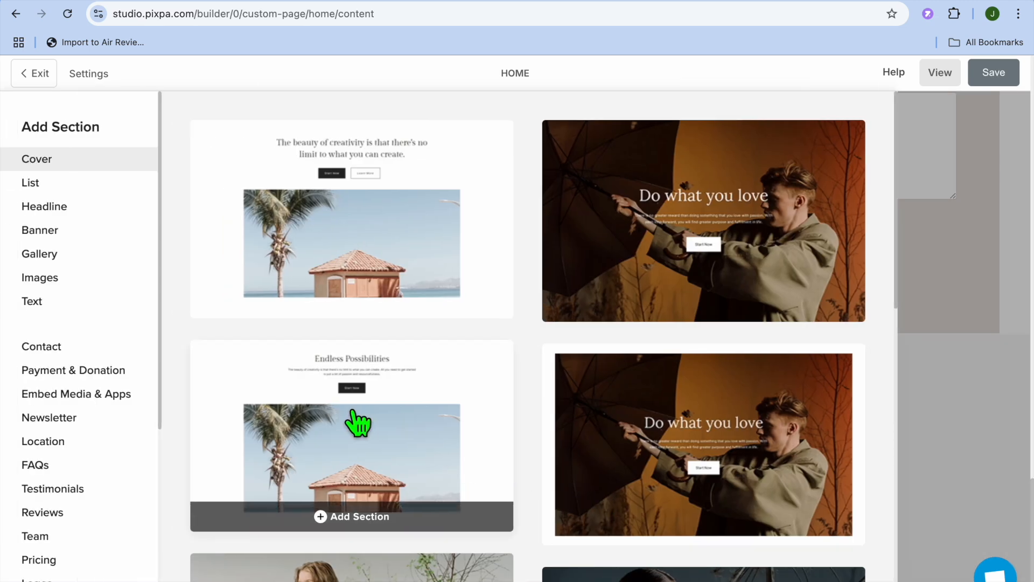
pyautogui.scroll(-5, 86, 368)
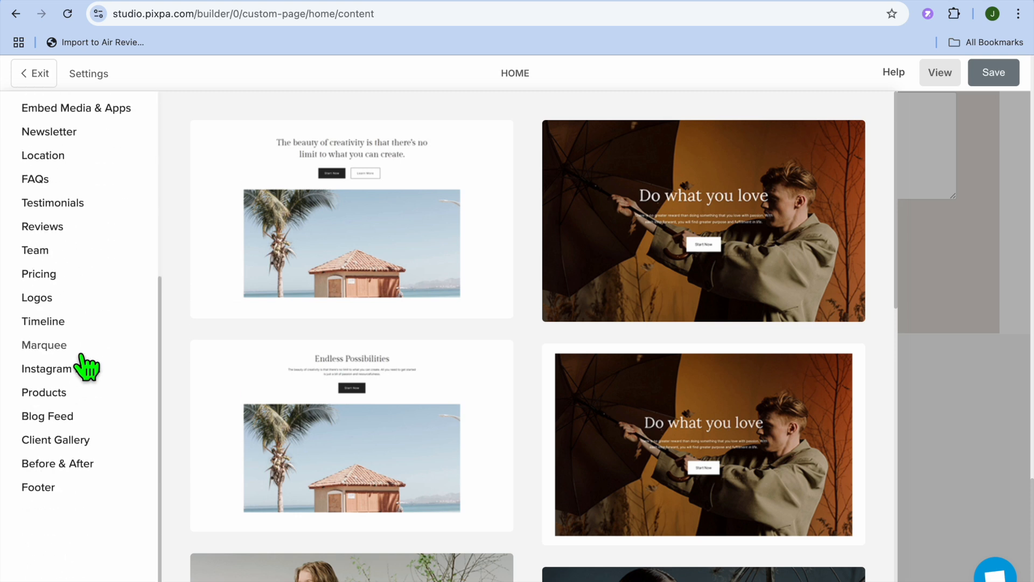
pyautogui.click(54, 489)
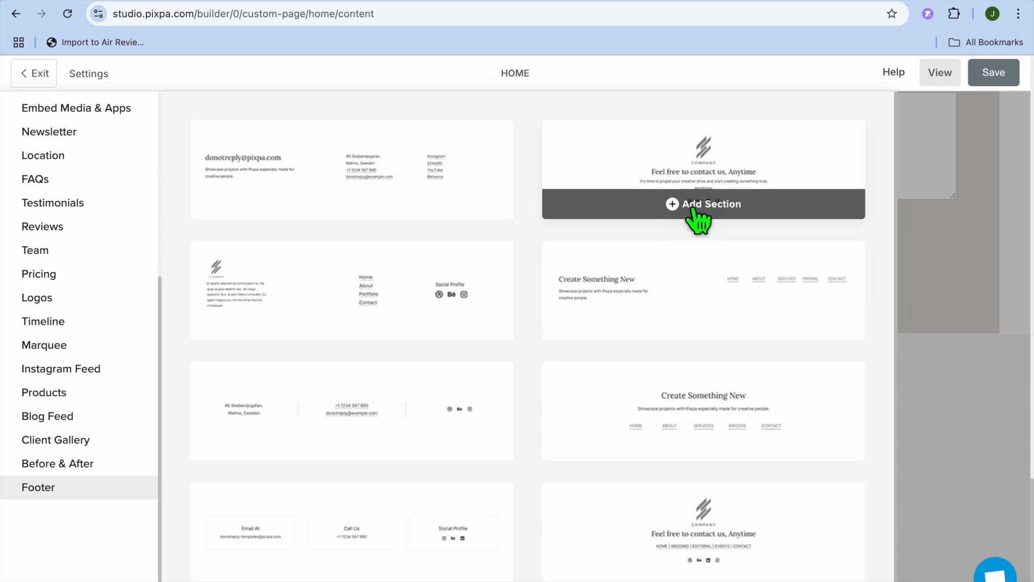
pyautogui.click(695, 207)
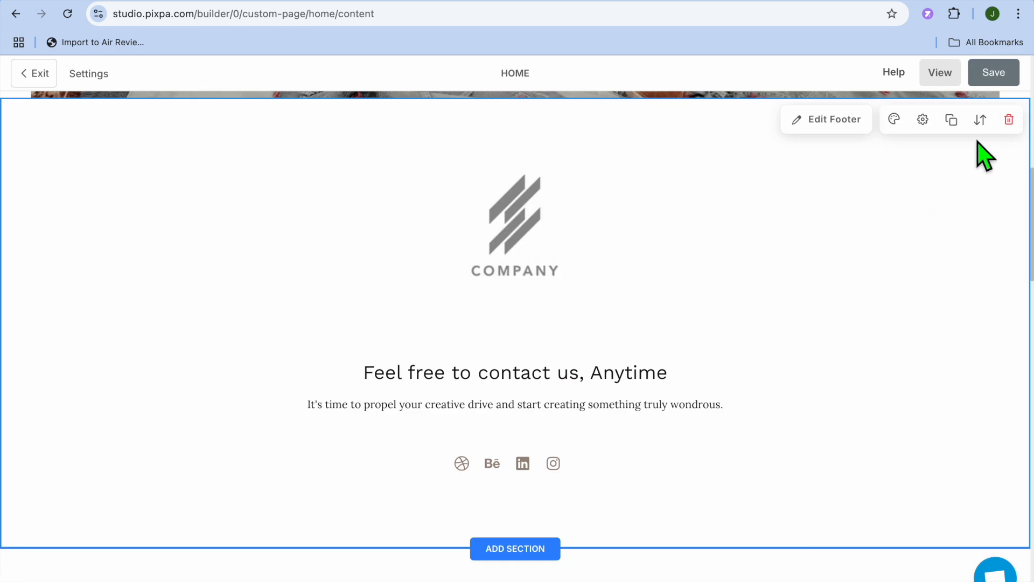
# - Move the footer section down the home page until it is the last section, below the contact form
pyautogui.click(981, 120)
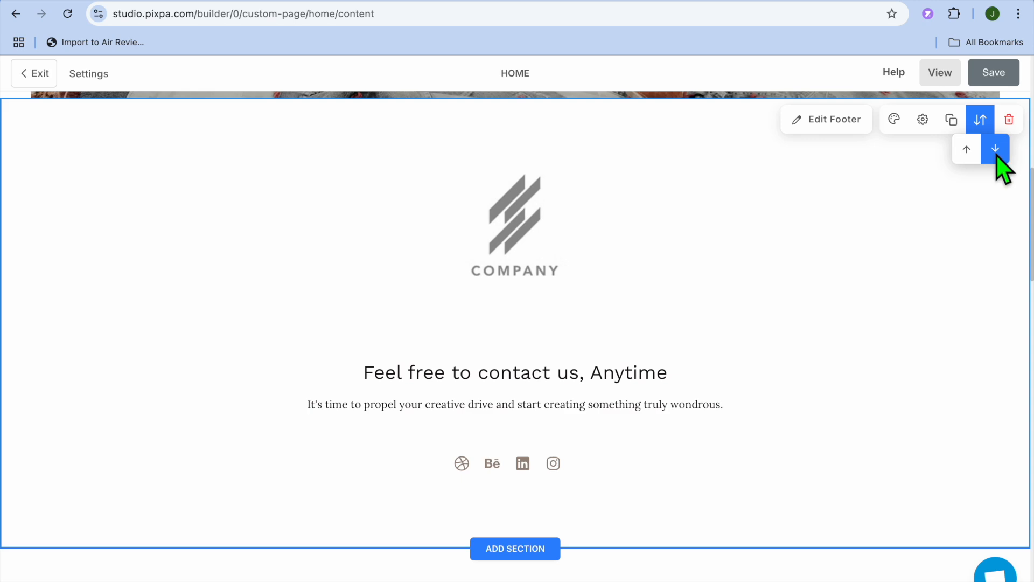
pyautogui.click(996, 150)
pyautogui.scroll(5, 997, 236)
pyautogui.scroll(-3, 998, 237)
pyautogui.click(981, 248)
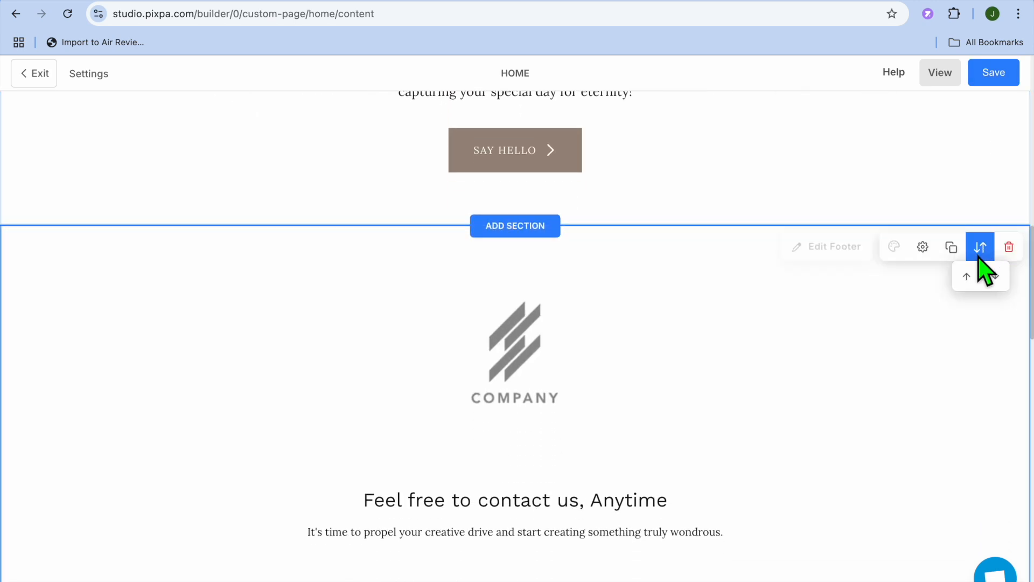
pyautogui.click(996, 278)
pyautogui.scroll(-4, 997, 307)
pyautogui.scroll(2, 997, 266)
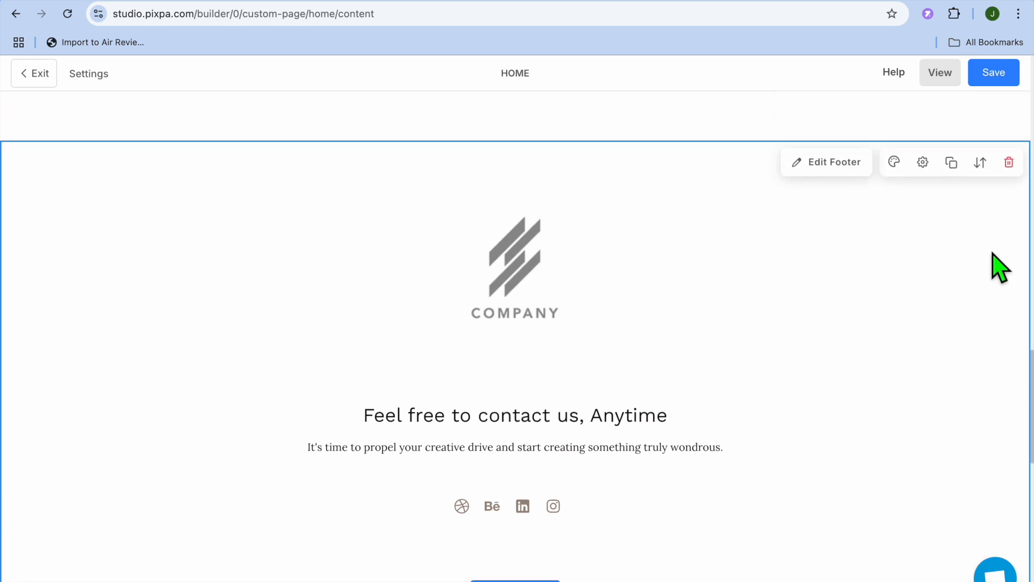
pyautogui.click(983, 163)
pyautogui.click(997, 195)
pyautogui.scroll(-5, 985, 269)
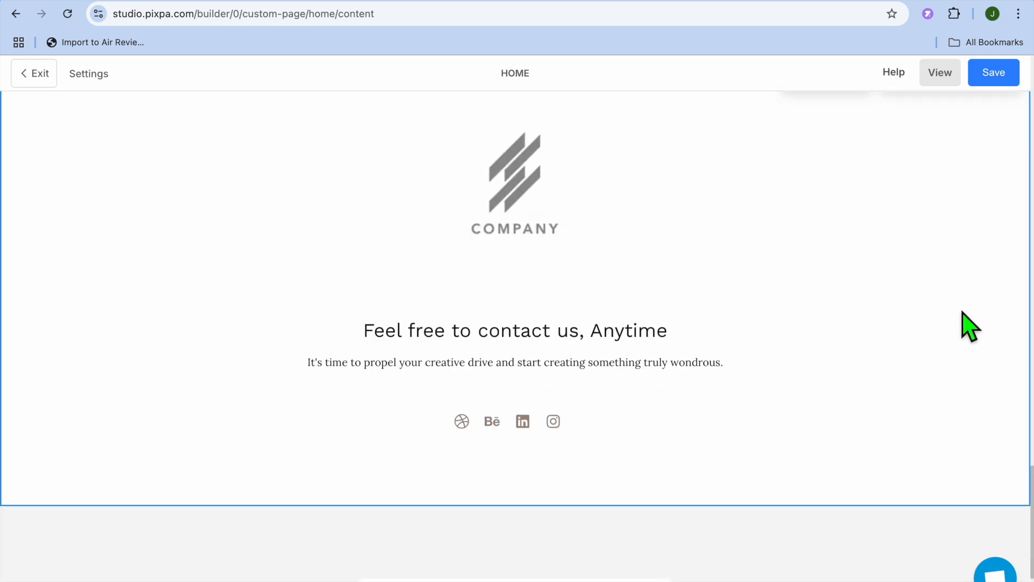
pyautogui.scroll(1, 988, 169)
pyautogui.click(980, 138)
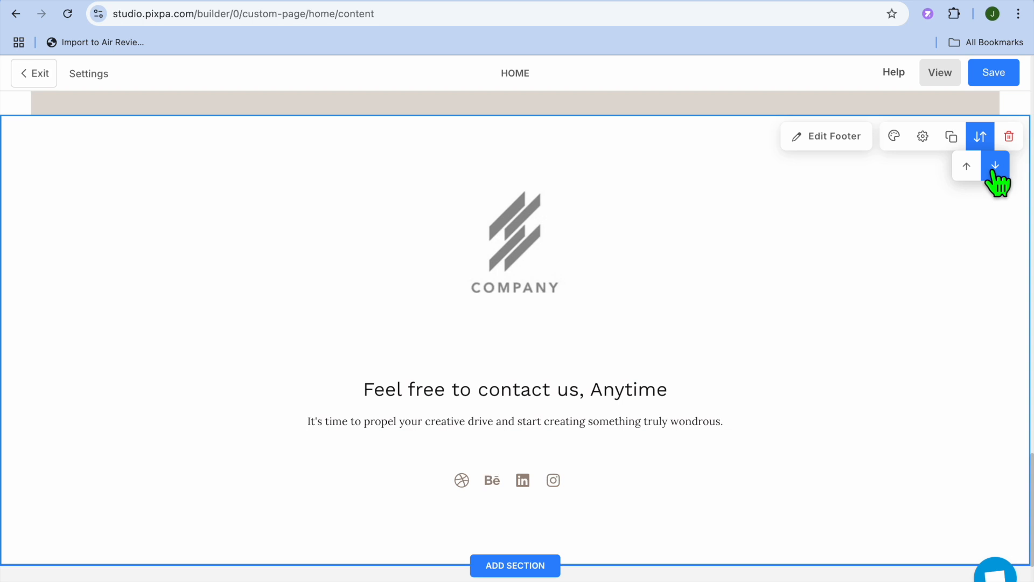
pyautogui.click(995, 166)
pyautogui.scroll(-4, 935, 293)
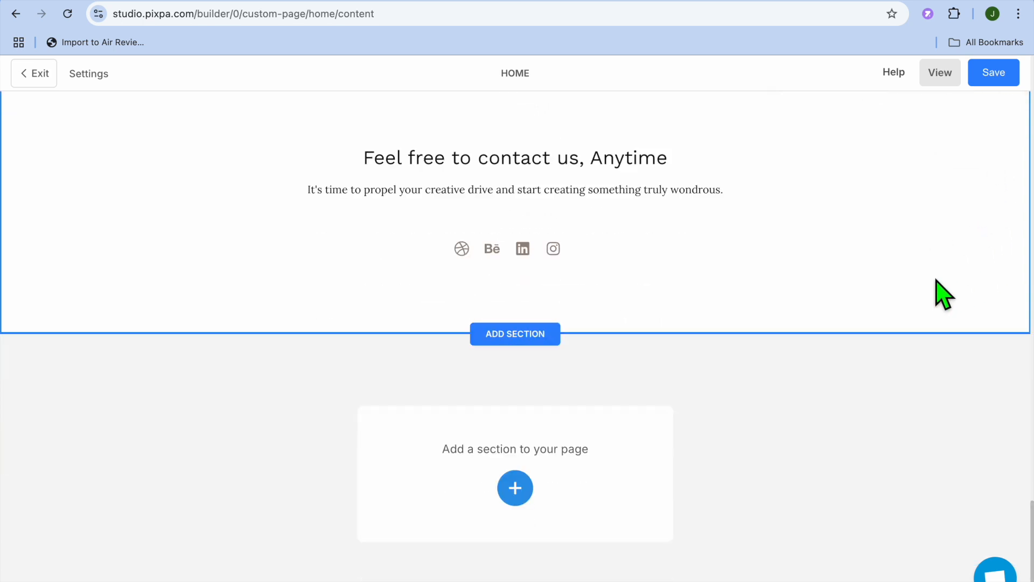
pyautogui.scroll(8, 941, 293)
pyautogui.scroll(-8, 941, 292)
pyautogui.scroll(3, 940, 292)
pyautogui.scroll(2, 938, 292)
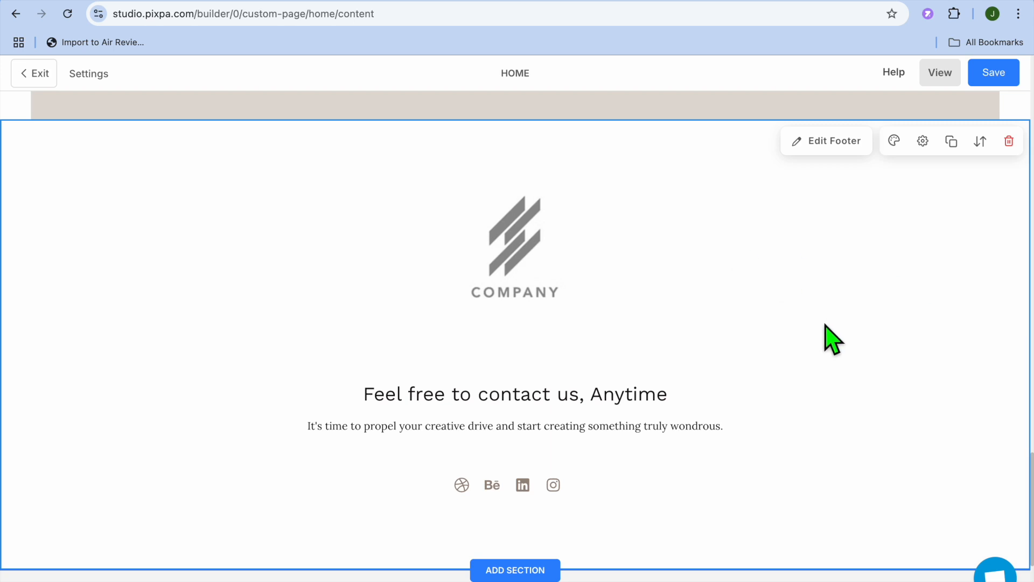
# - Review the footer item's image, title, subtitle and social buttons, including the Dribbble link settings, and close the editor without changes
pyautogui.click(802, 152)
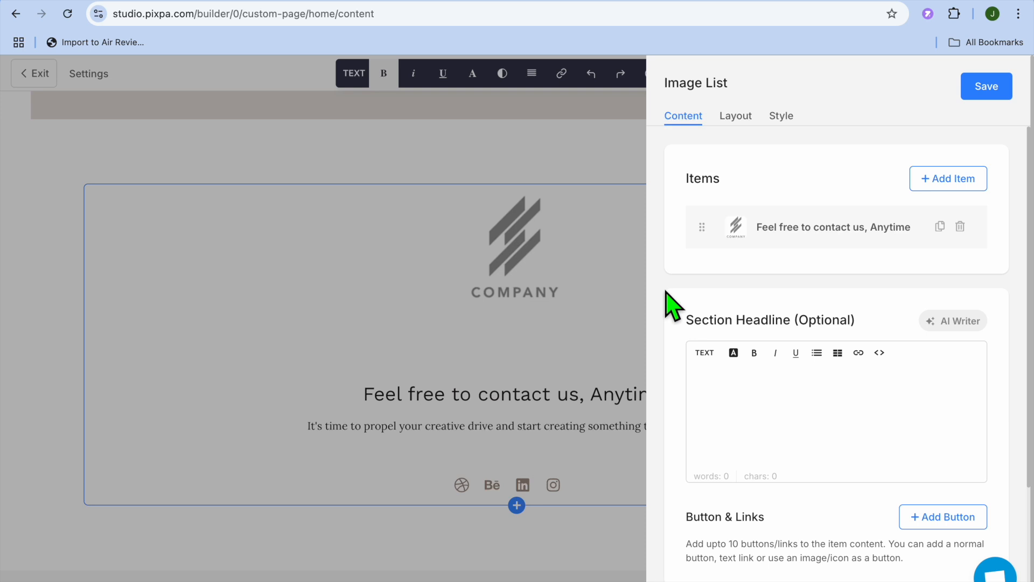
pyautogui.click(794, 238)
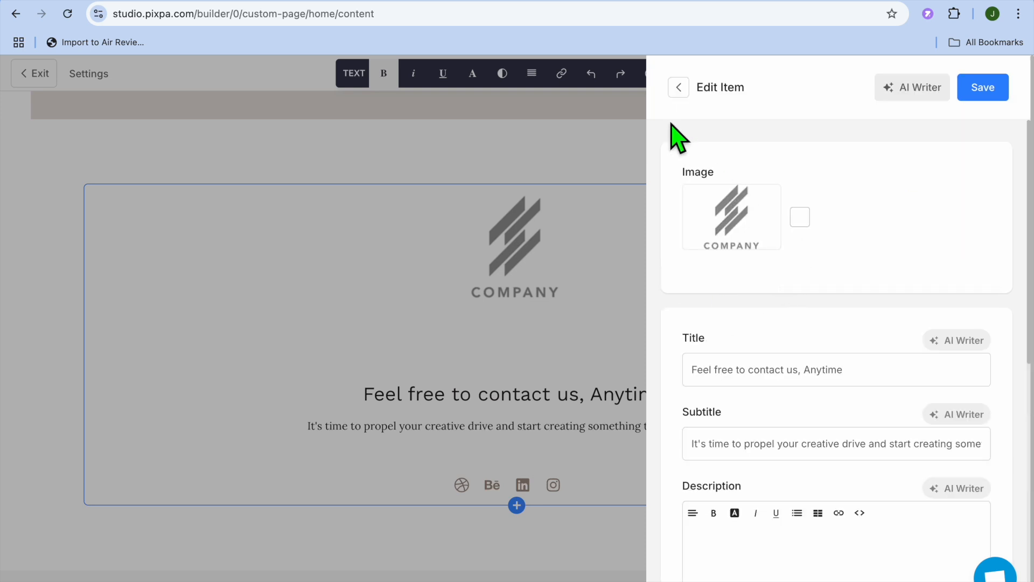
pyautogui.scroll(-10, 727, 251)
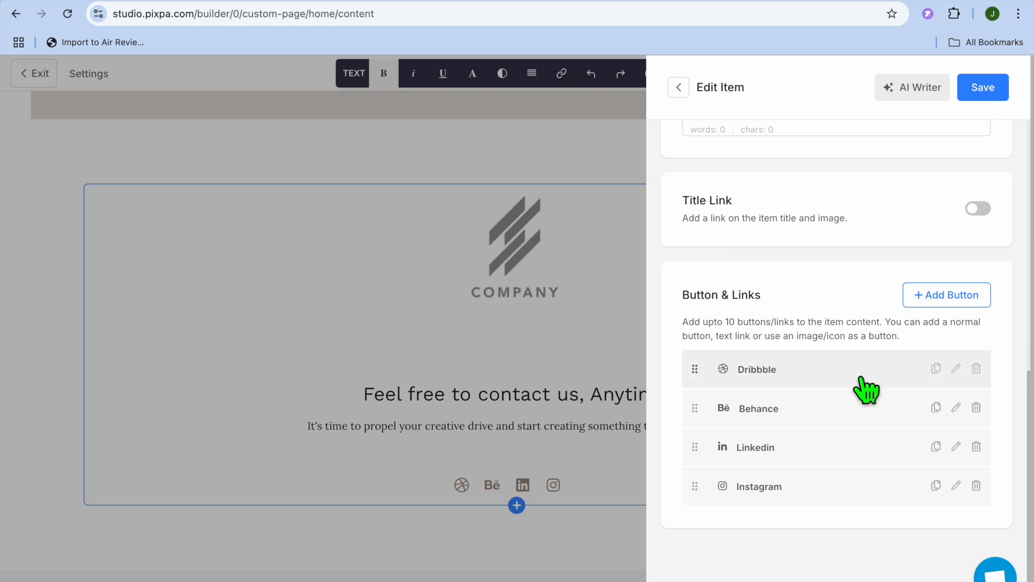
pyautogui.click(957, 369)
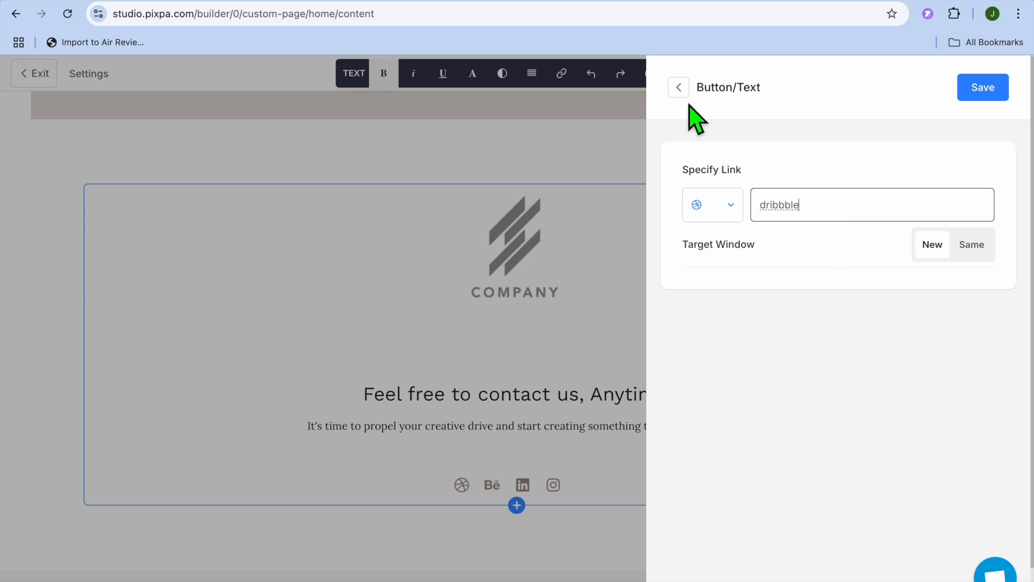
pyautogui.click(680, 90)
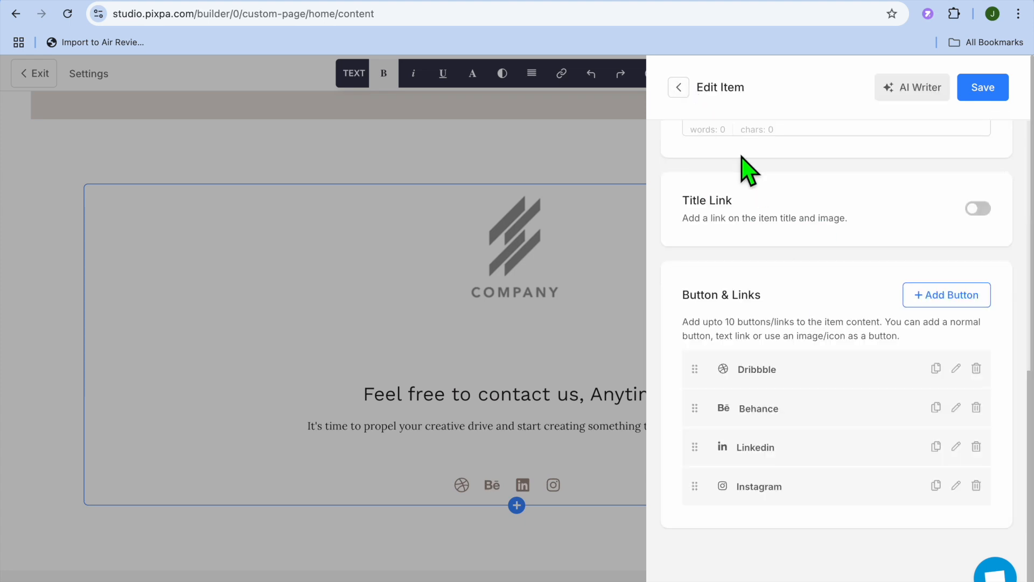
pyautogui.click(680, 88)
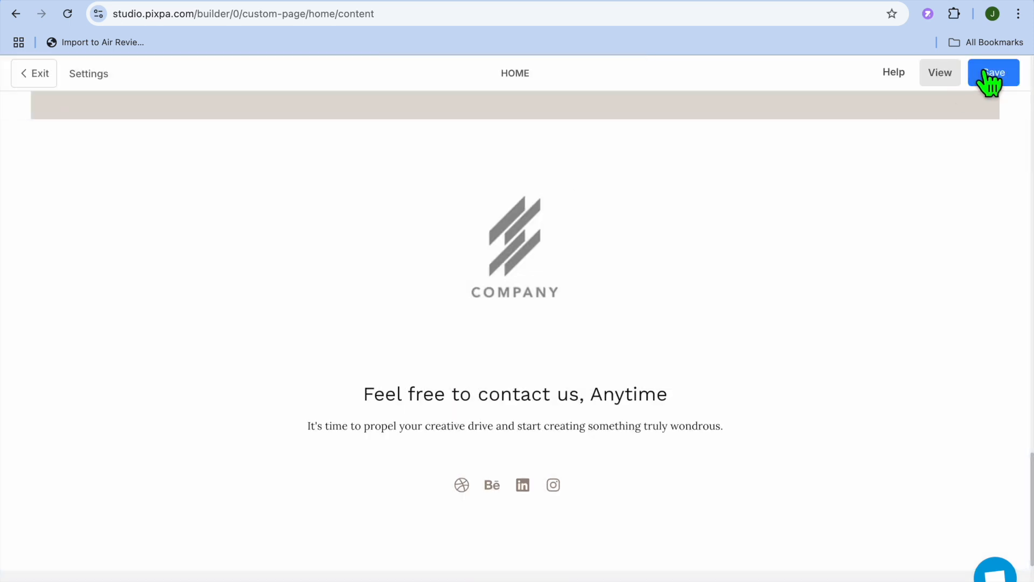
# - Save the home page, preview it from the header to the image list, and close the preview
pyautogui.click(991, 73)
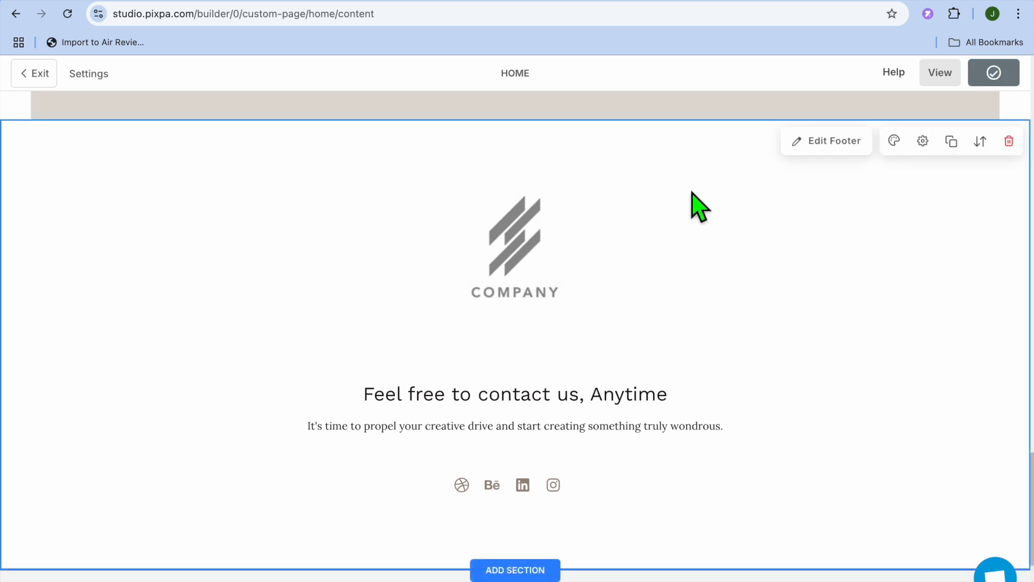
pyautogui.click(940, 74)
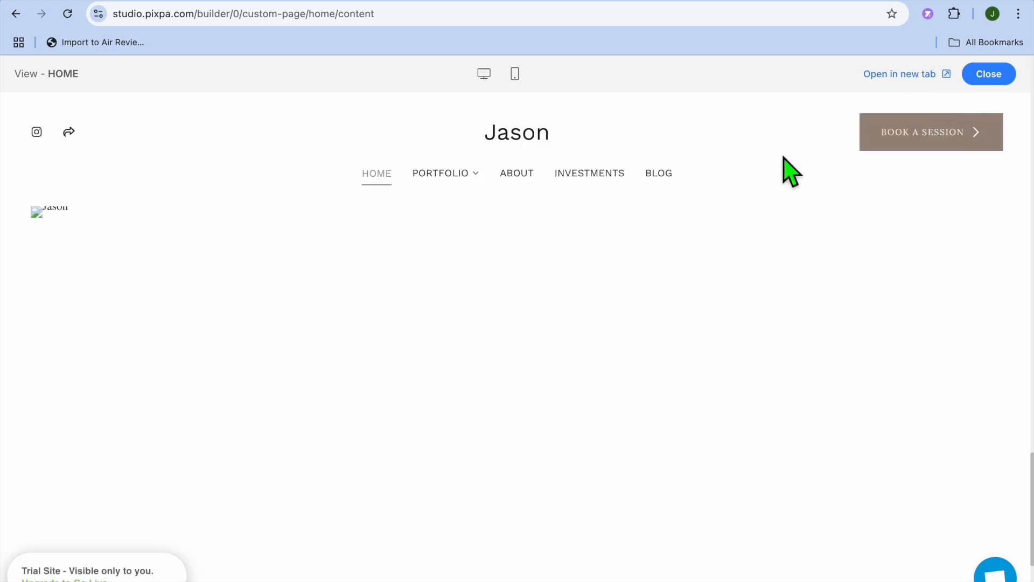
pyautogui.scroll(-10, 791, 171)
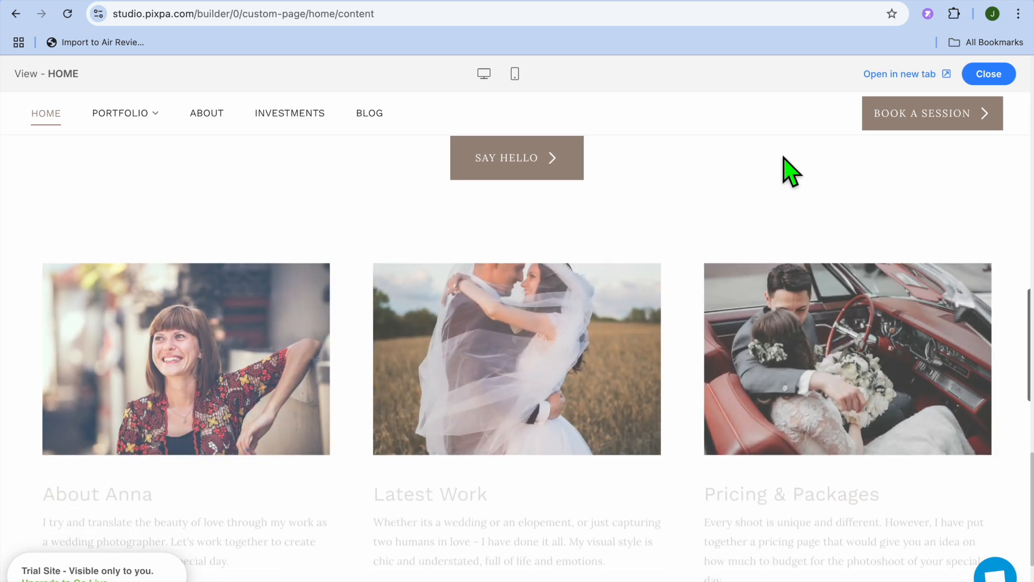
pyautogui.scroll(10, 790, 171)
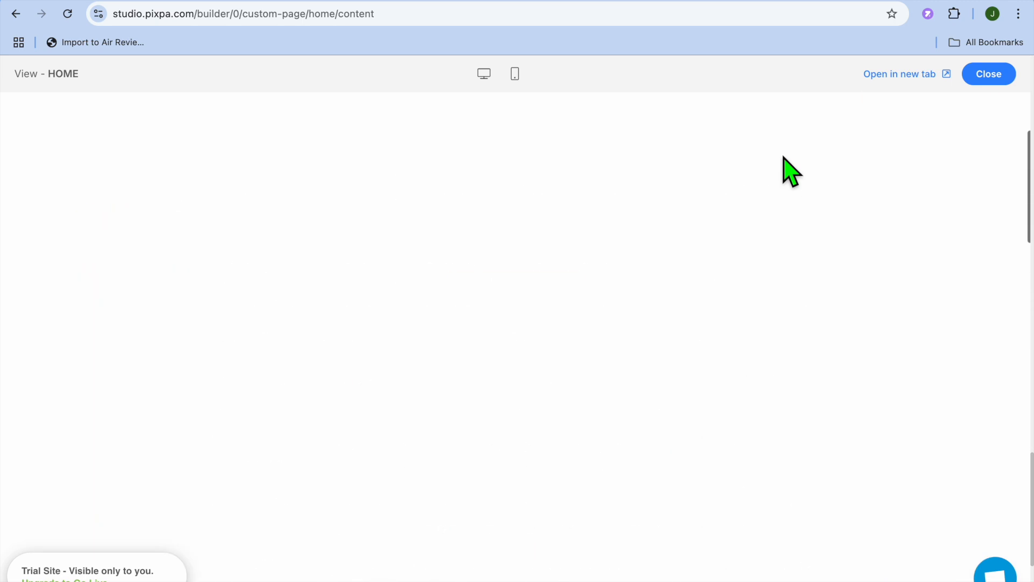
pyautogui.click(990, 76)
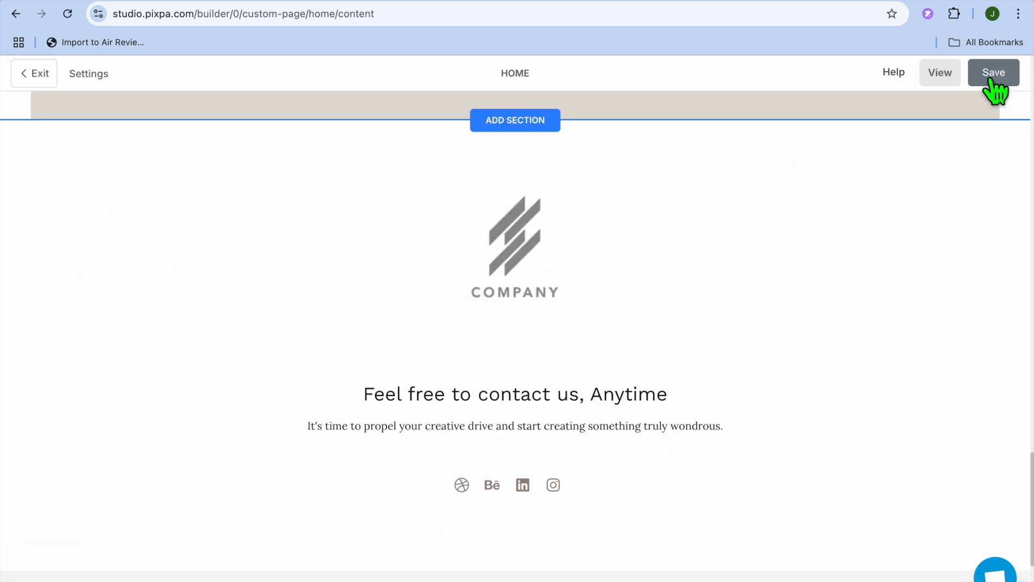